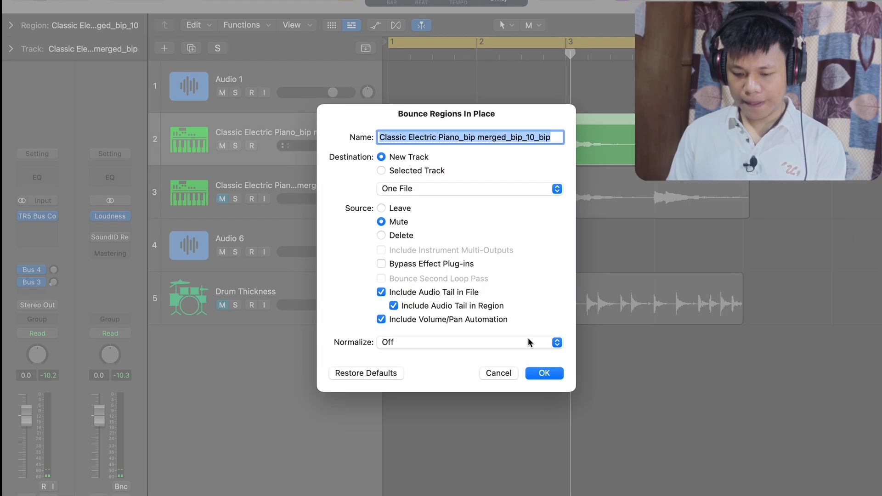
Step: Bounce the selected electric piano region in place to a new track and rename that track Analog
left_click(544, 373)
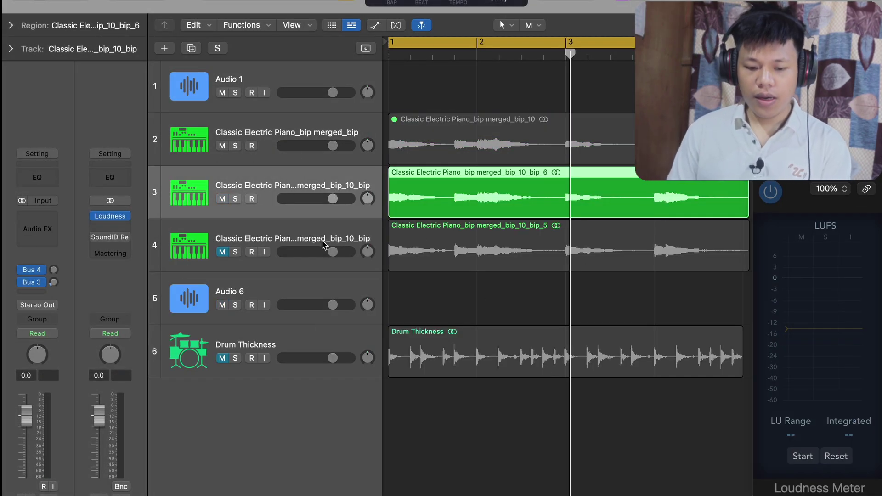
double_click(327, 186)
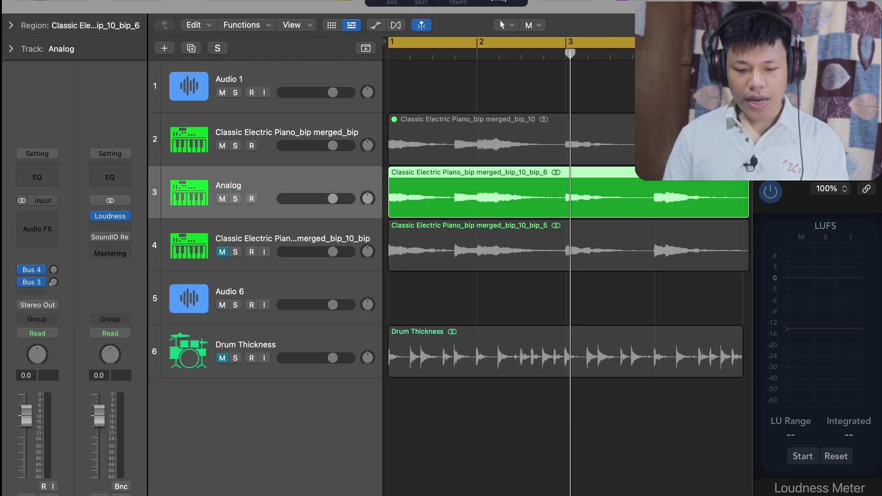
Step: Play the Analog track and the earlier bounced piano track alternately, toggling solo on the earlier one to compare their sound
left_click(428, 251)
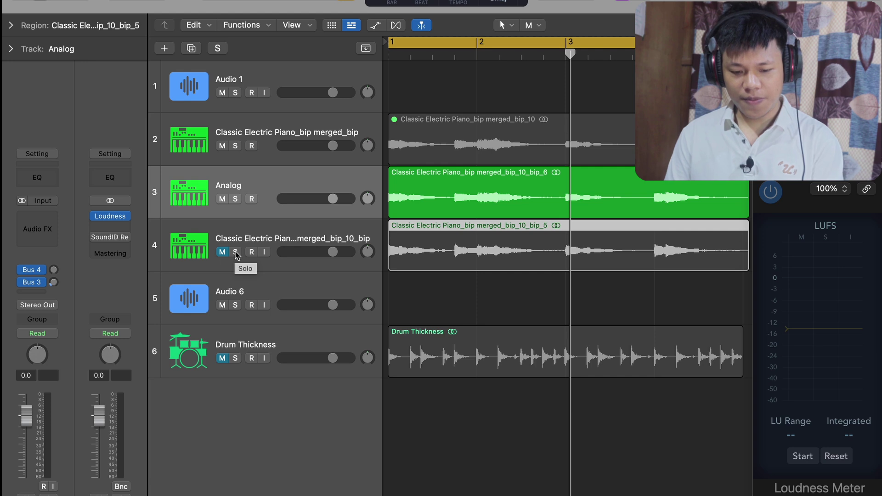
key("space")
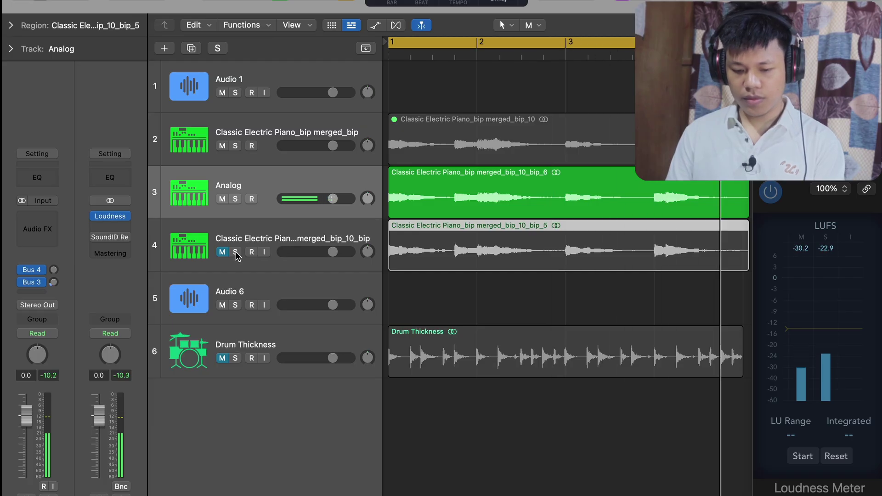
left_click(236, 252)
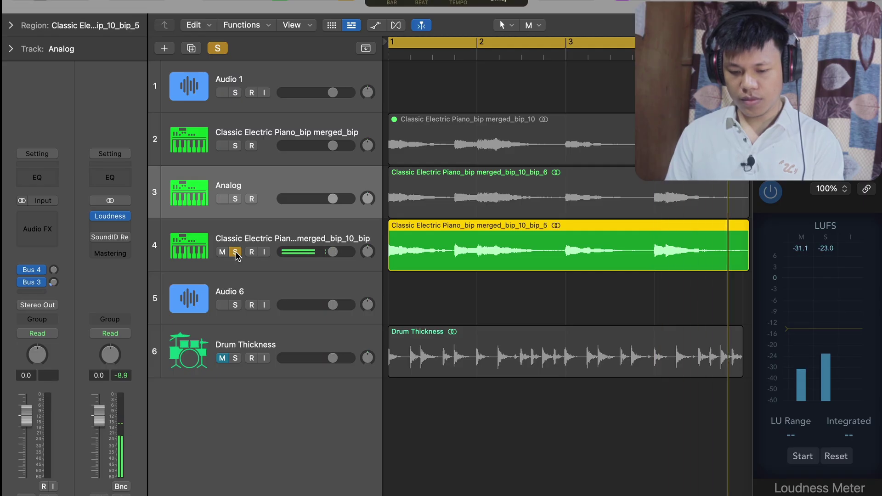
left_click(235, 252)
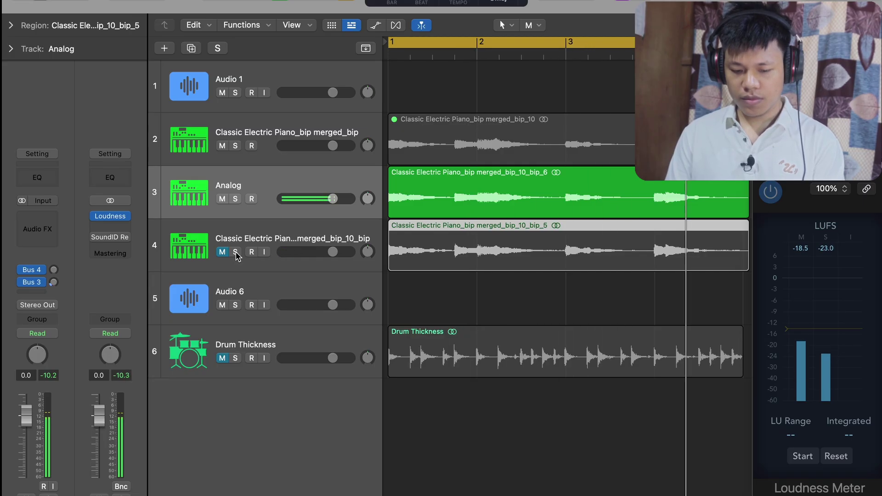
left_click(236, 252)
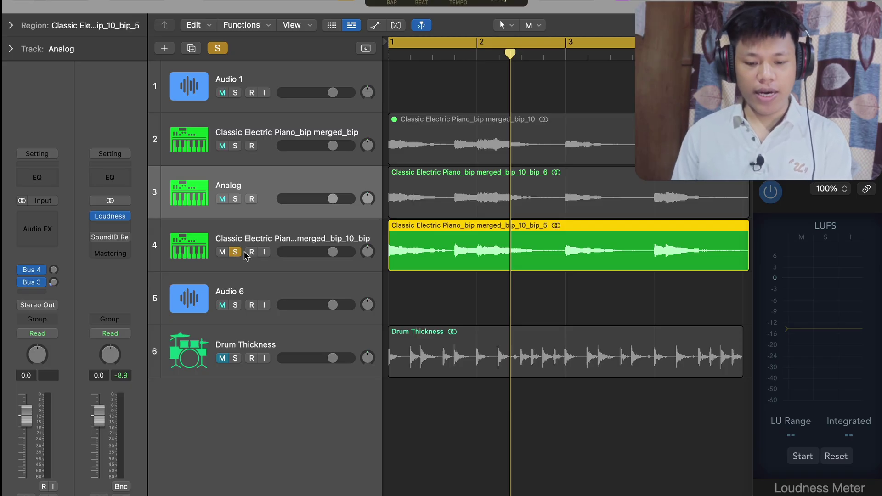
Step: Delete the earlier bounced piano track and the Analog track together with their regions
left_click(255, 243)
key("super+BackSpace")
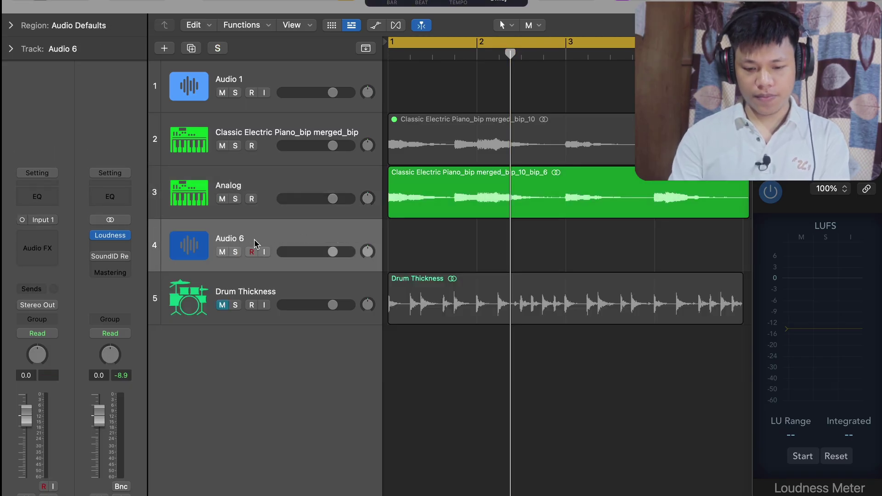
key("super+BackSpace")
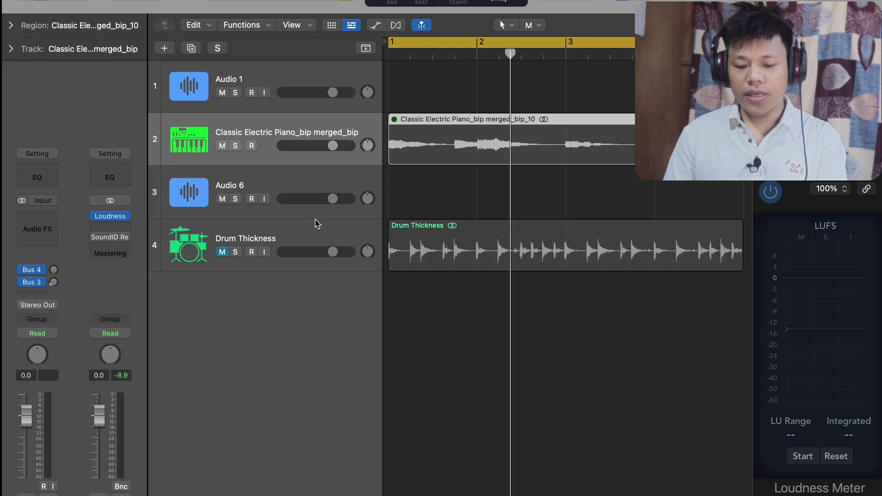
Step: Select the Drum Thickness track, consult the compression styles chart in Preview, and return to Logic Pro
left_click(322, 252)
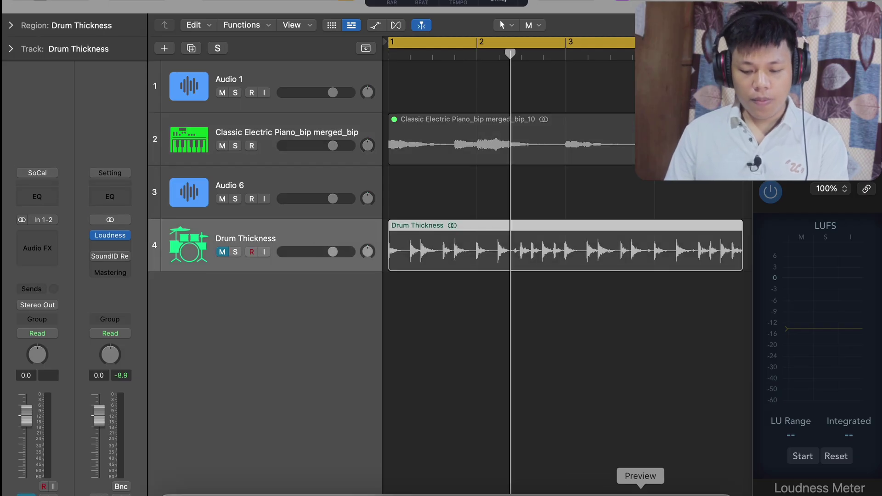
left_click(641, 492)
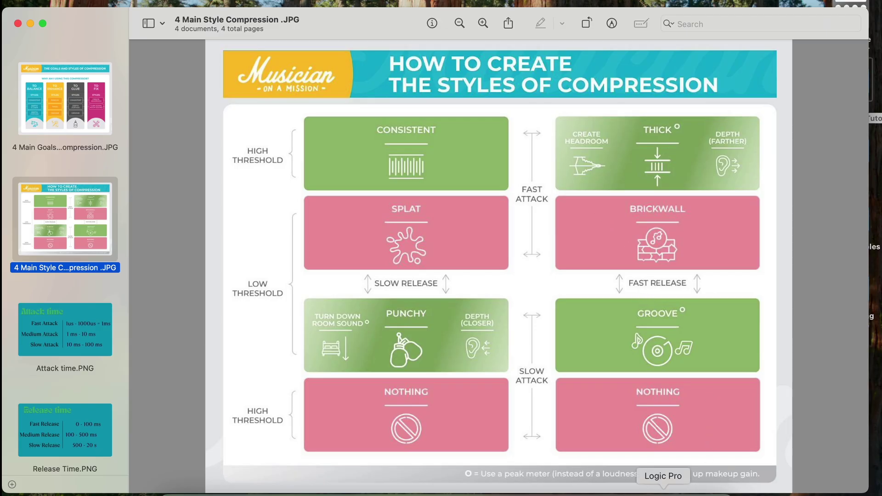
left_click(665, 495)
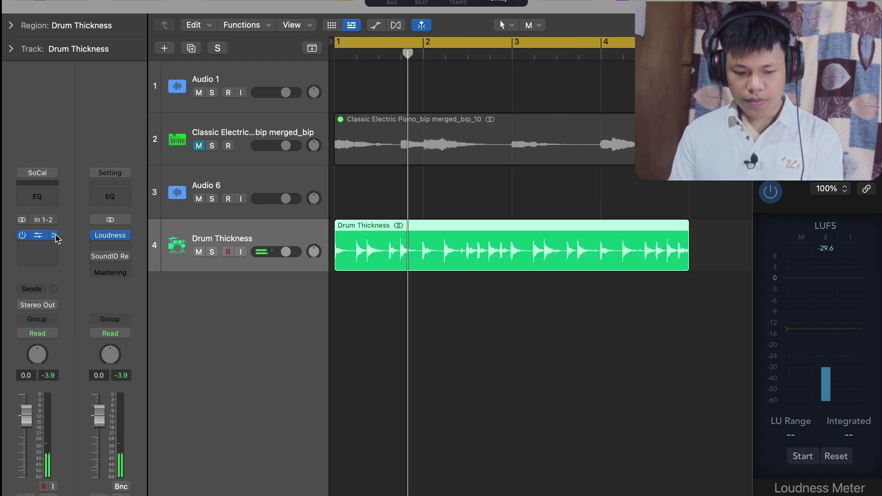
Step: Load the stereo FabFilter Pro-C 2 compressor on the Drum Thickness track and move its window clear of the webcam area
left_click(54, 235)
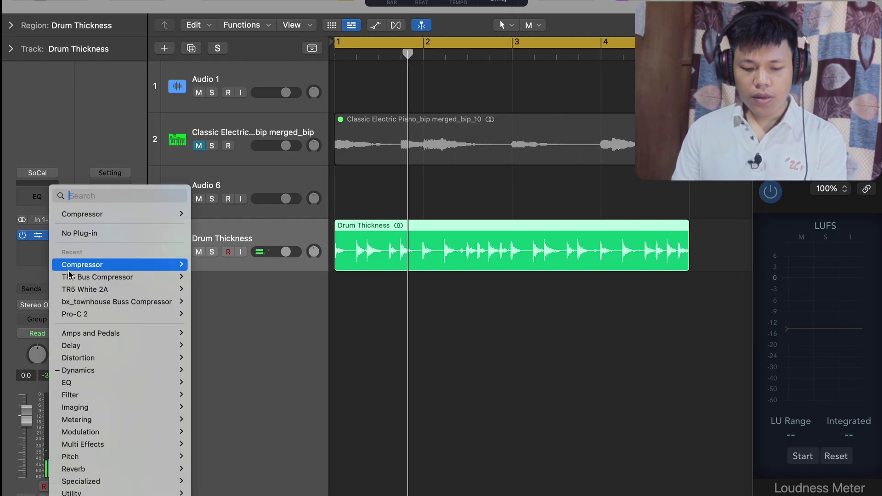
mouse_move(120, 494)
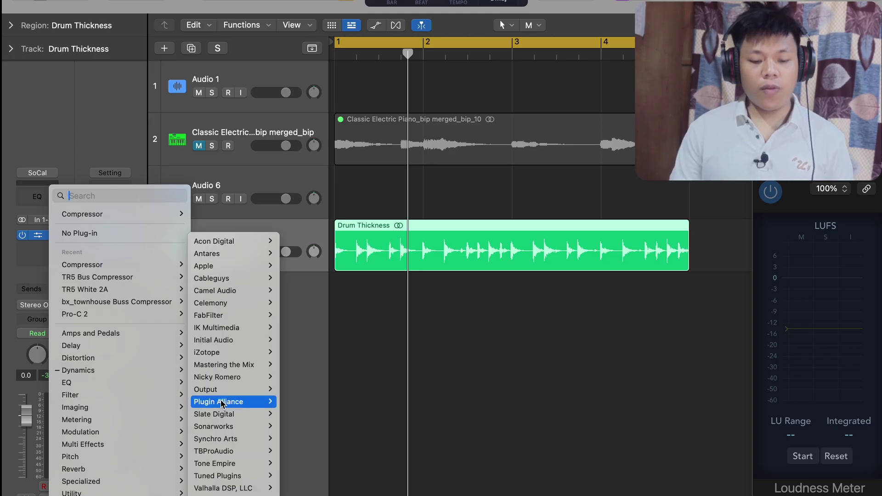
mouse_move(248, 317)
mouse_move(303, 317)
left_click(348, 316)
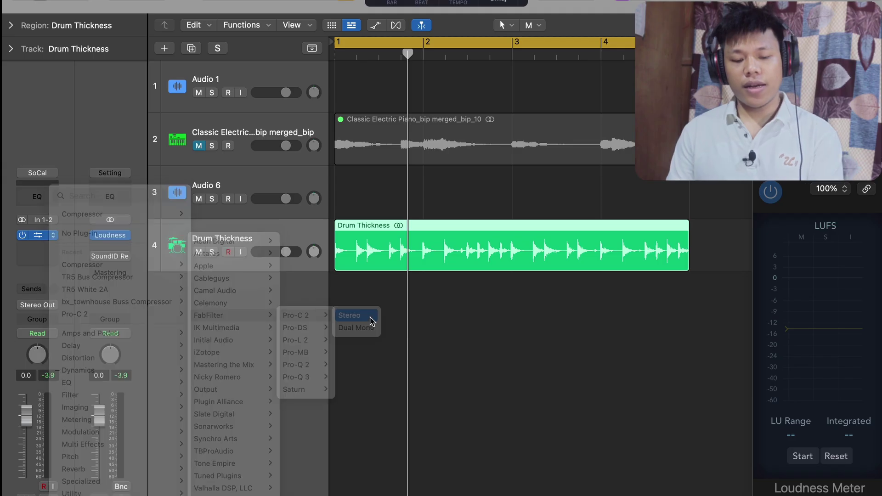
left_click_drag(579, 146, 451, 113)
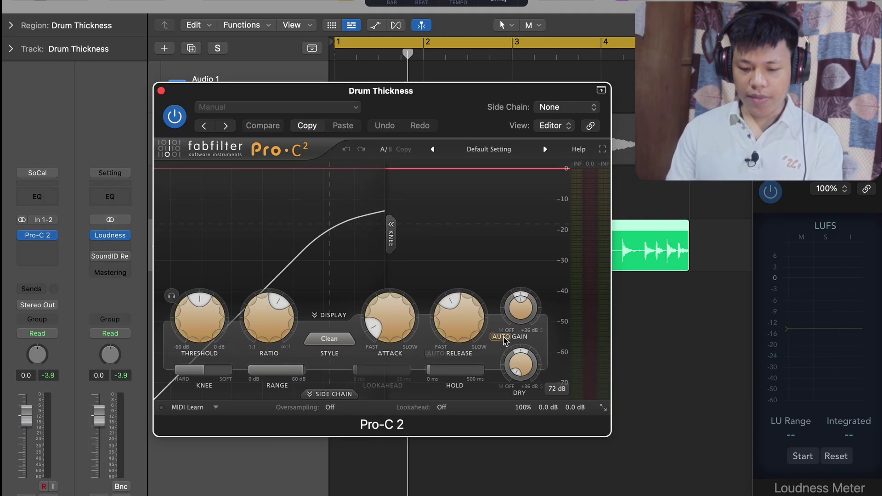
Step: Turn off auto gain and set the fastest attack, 10 ms release, 100:1 ratio, maximum threshold and 0 dB knee in Pro-C 2
left_click_drag(390, 317, 390, 324)
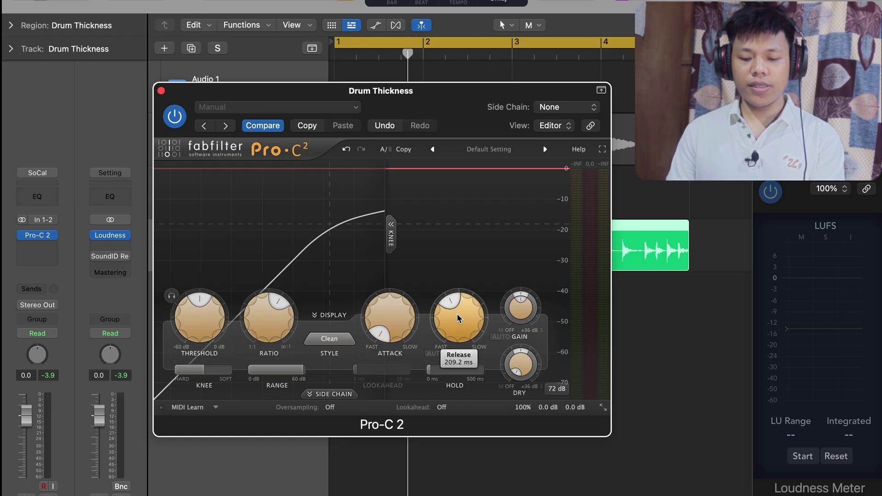
mouse_move(462, 325)
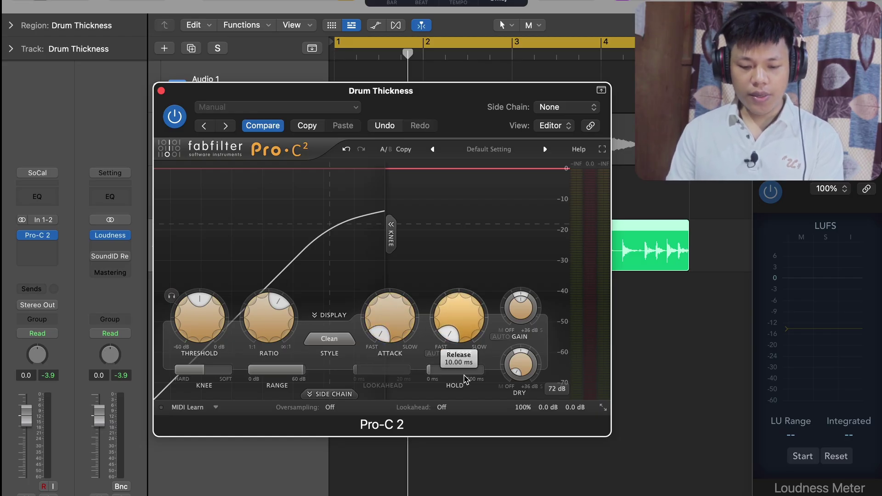
mouse_move(288, 330)
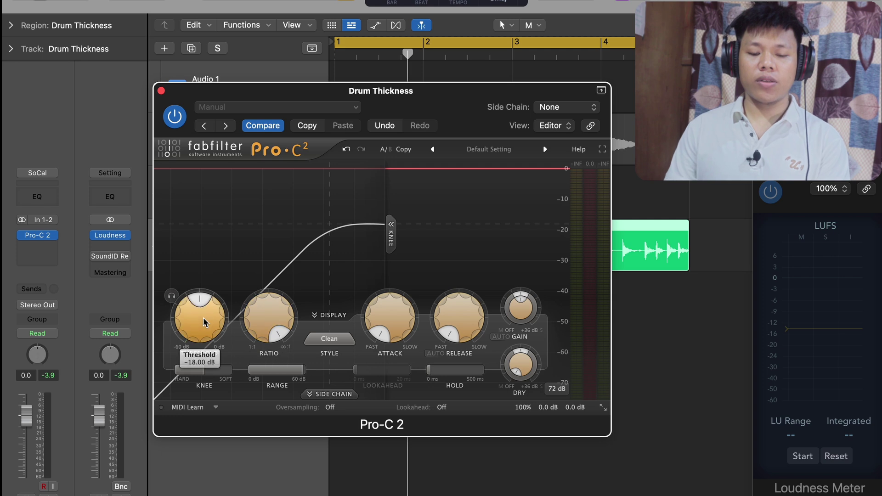
left_click_drag(205, 303, 223, 179)
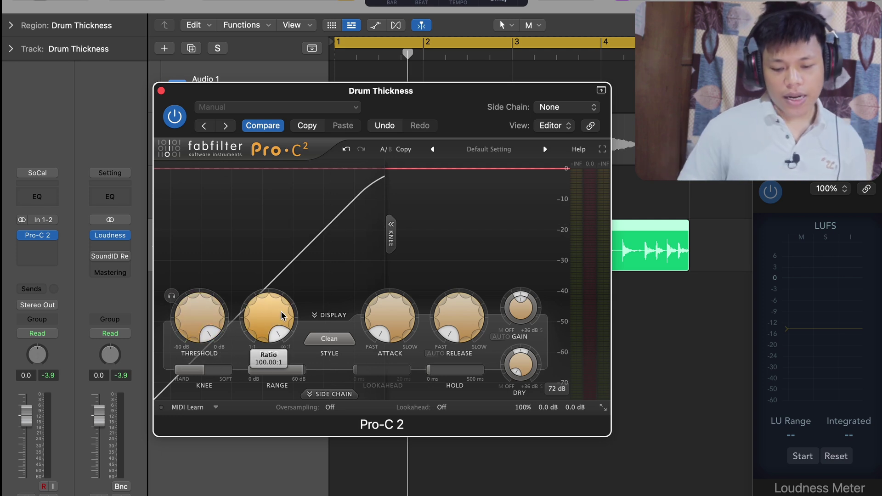
mouse_move(209, 379)
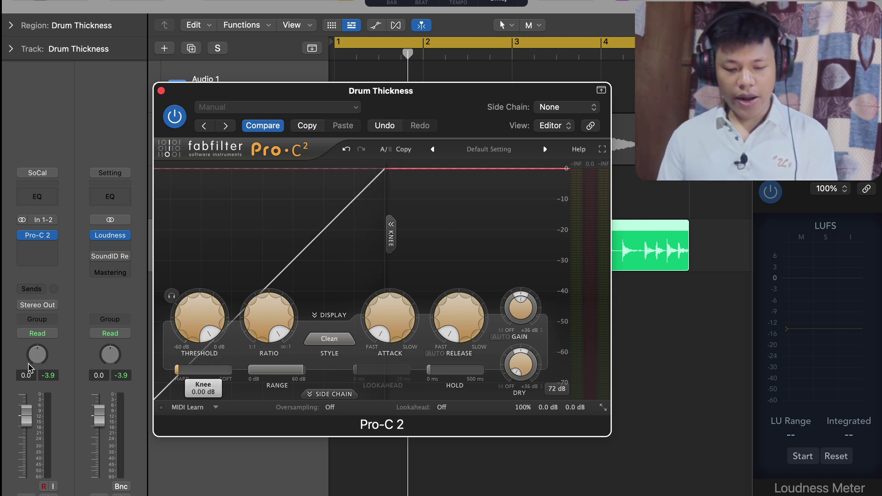
Step: Play the drum loop and lower the Pro-C 2 threshold by ear to about -12 dB
mouse_move(208, 319)
key("space")
left_click_drag(208, 315, 207, 400)
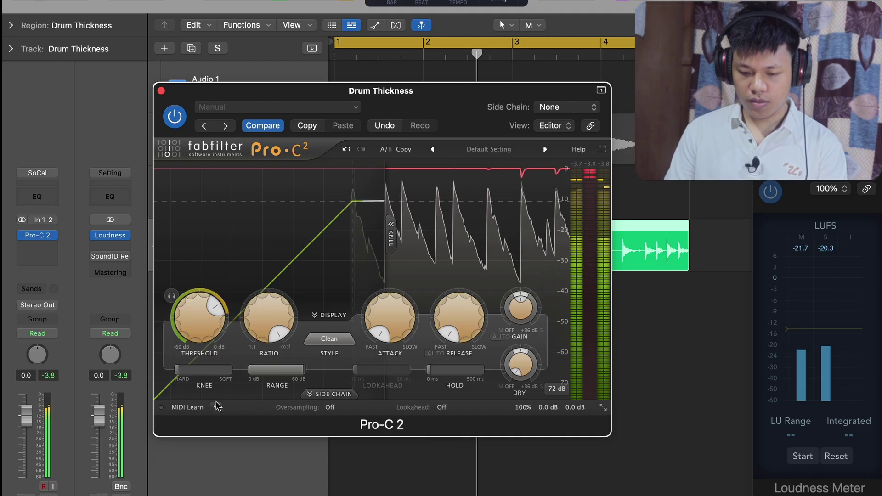
mouse_move(190, 323)
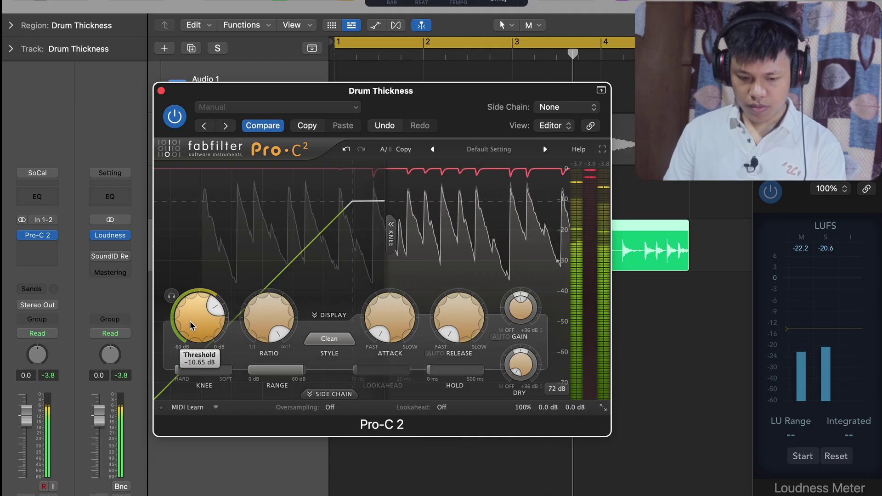
left_click_drag(193, 328, 195, 334)
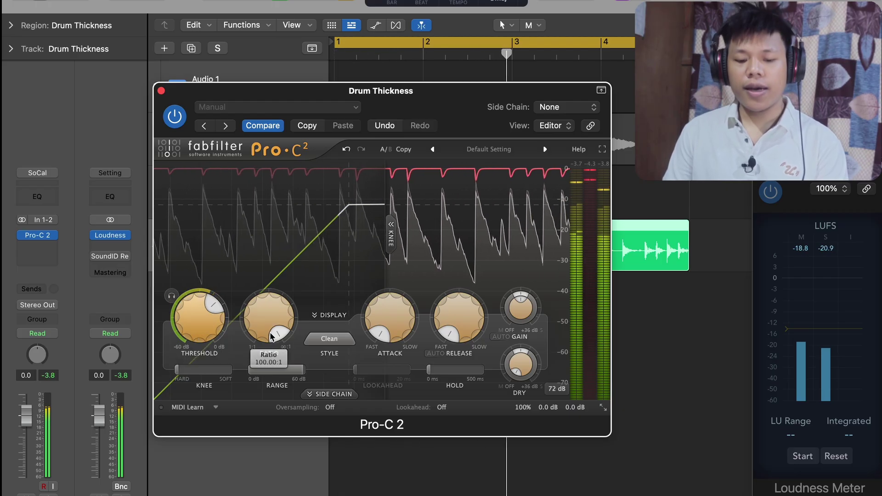
Step: Slow the compressor's attack slightly and set its release to 85.54 ms while listening to the drums
mouse_move(383, 317)
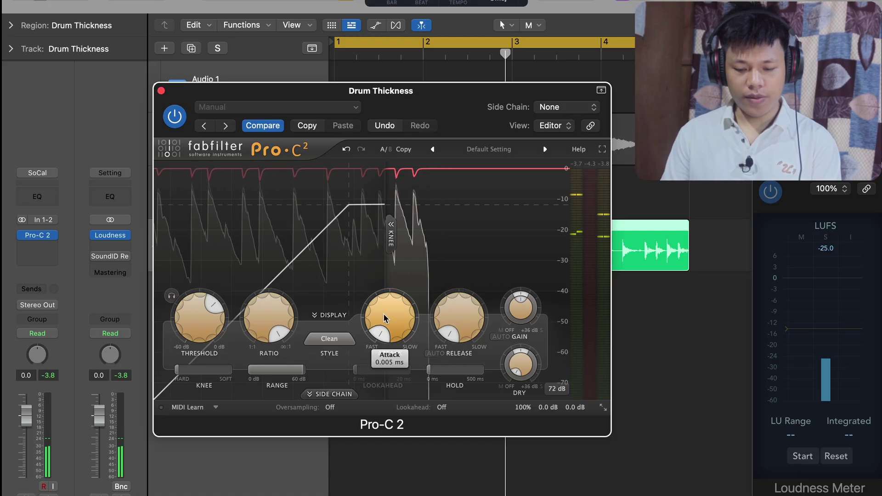
left_click_drag(383, 317, 380, 280)
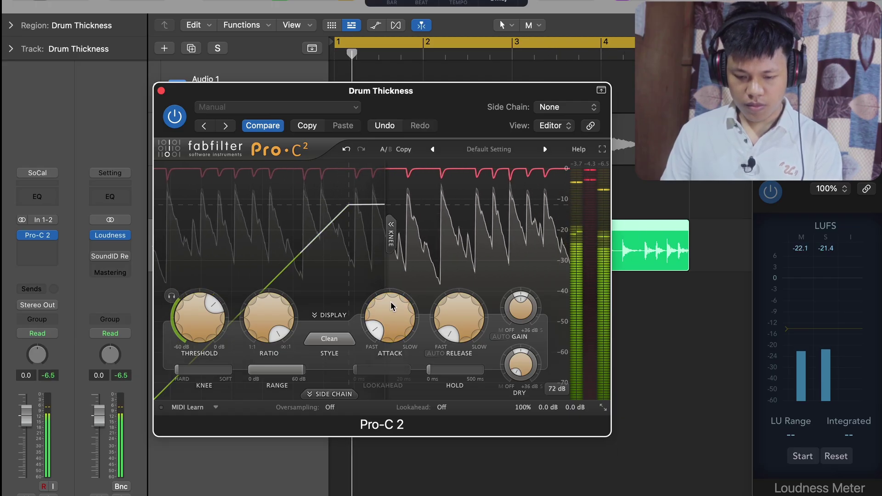
mouse_move(458, 326)
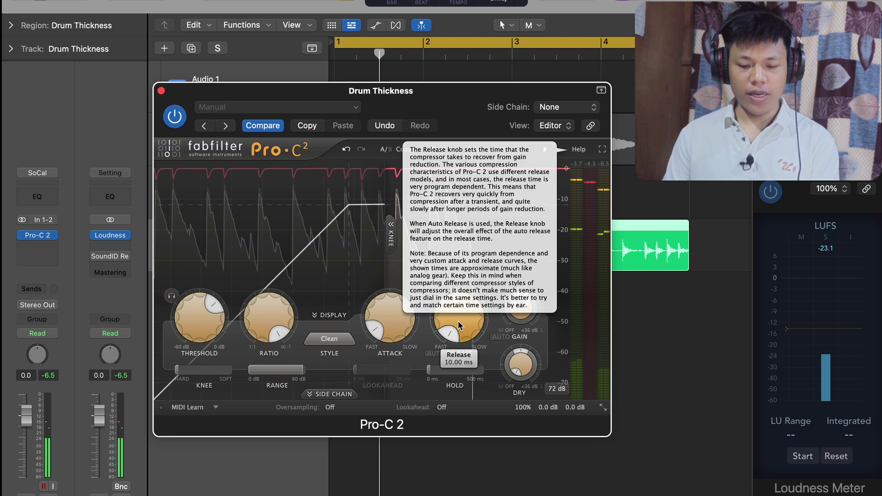
mouse_move(459, 322)
left_mouse_down()
mouse_move(459, 303)
mouse_move(451, 327)
mouse_move(448, 319)
mouse_move(452, 334)
left_mouse_up()
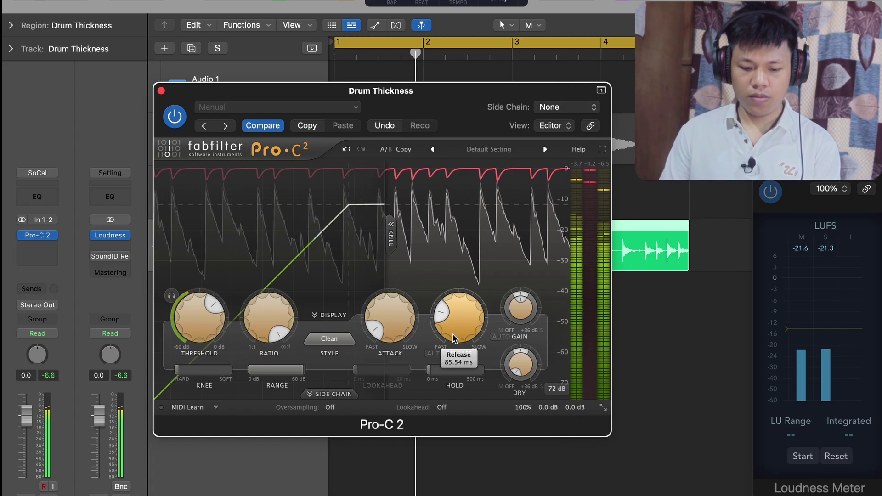
Step: Drop the compressor's ratio to 1:1 and raise it gradually by ear to about 2:1
mouse_move(281, 320)
left_click_drag(282, 320, 278, 331)
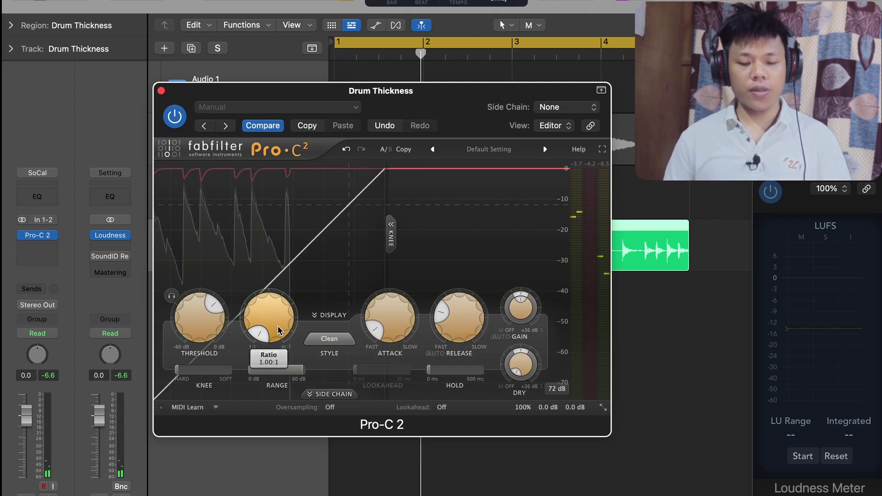
left_click_drag(267, 320, 266, 294)
scroll(266, 299, "up", 3)
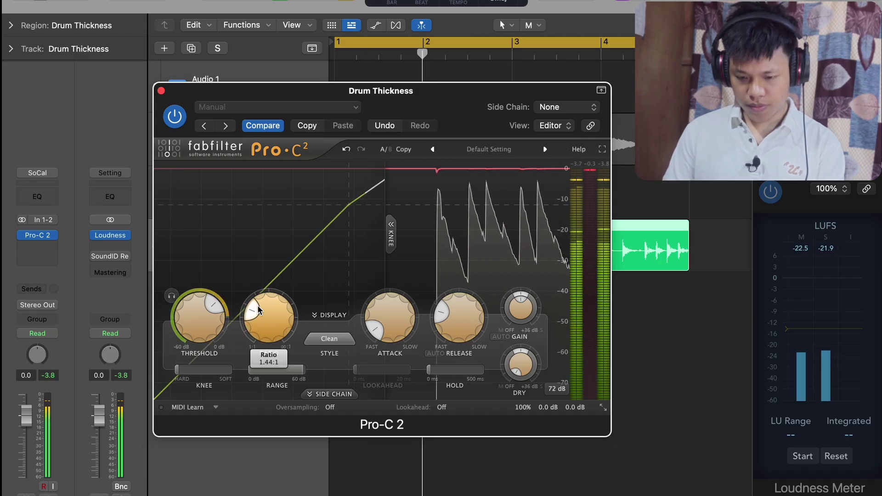
scroll(260, 308, "up", 5)
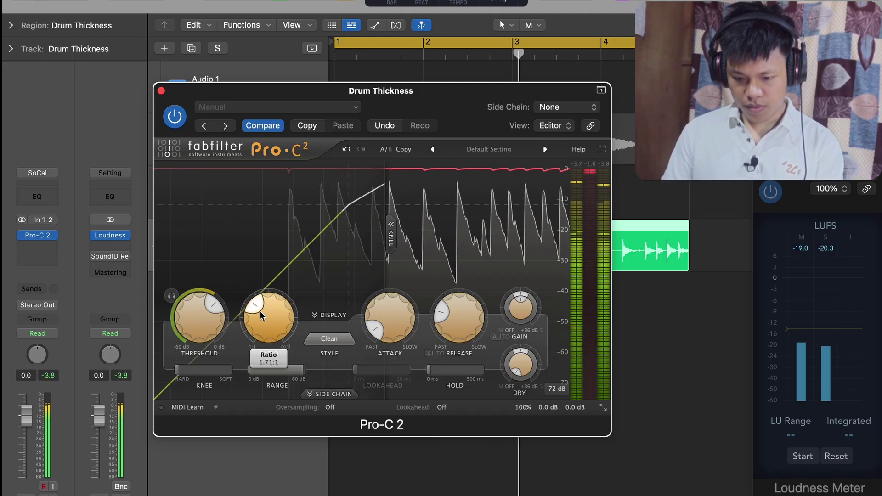
left_click_drag(255, 322, 256, 312)
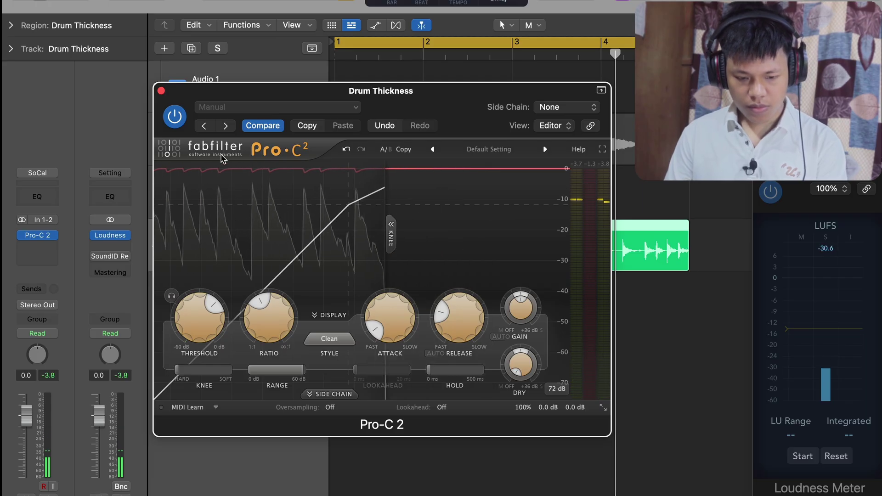
Step: Audition the compressed drum loop, stop playback and bypass the Pro-C 2 compressor
key("space")
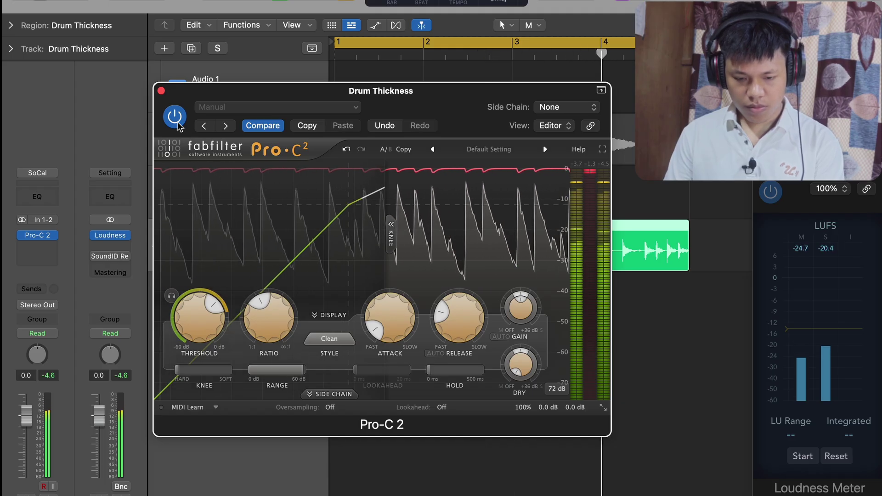
left_click_drag(345, 92, 364, 88)
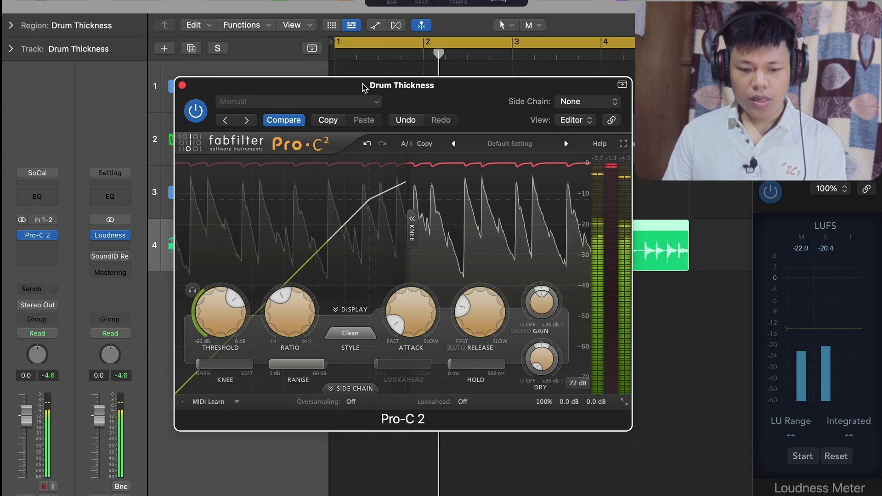
key("space")
left_click(195, 110)
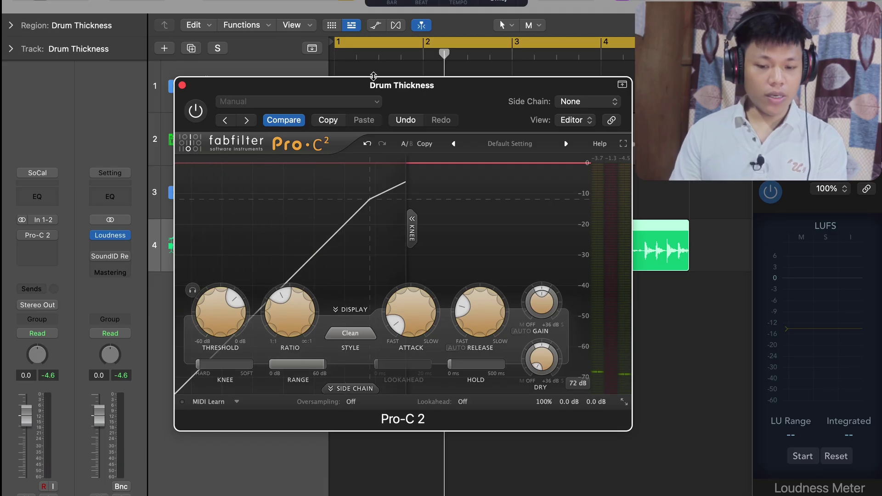
Step: Play the drum loop from the start and switch Pro-C 2 back on to compare its sound, then stop playback
left_click_drag(394, 88, 393, 88)
key("Return")
key("space")
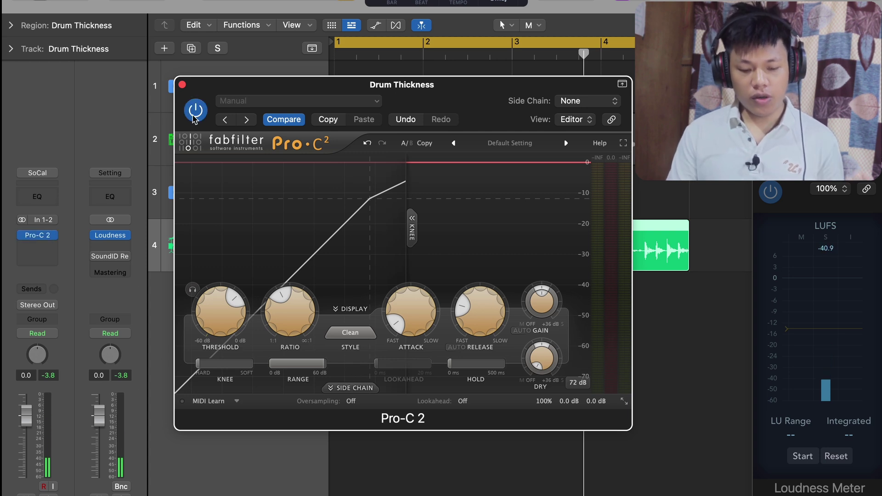
key("space")
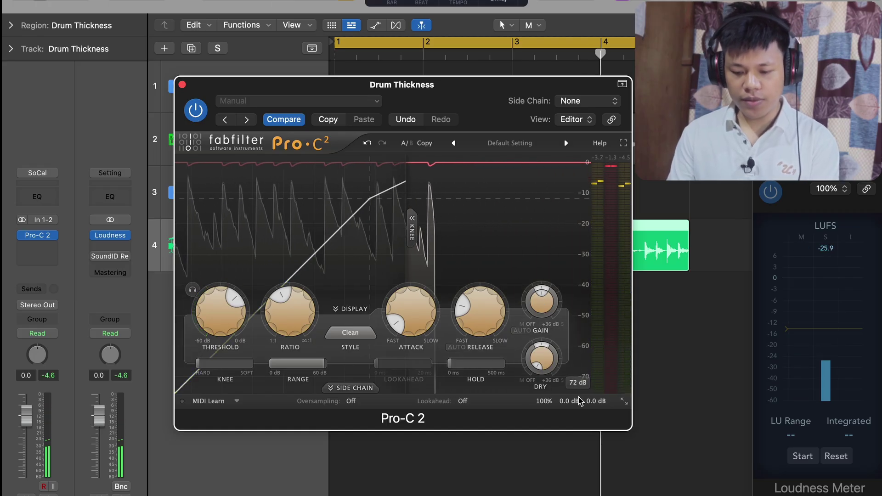
Step: Raise Pro-C 2's output level to about +0.8 dB, audition the drum loop and close the compressor's window
mouse_move(592, 404)
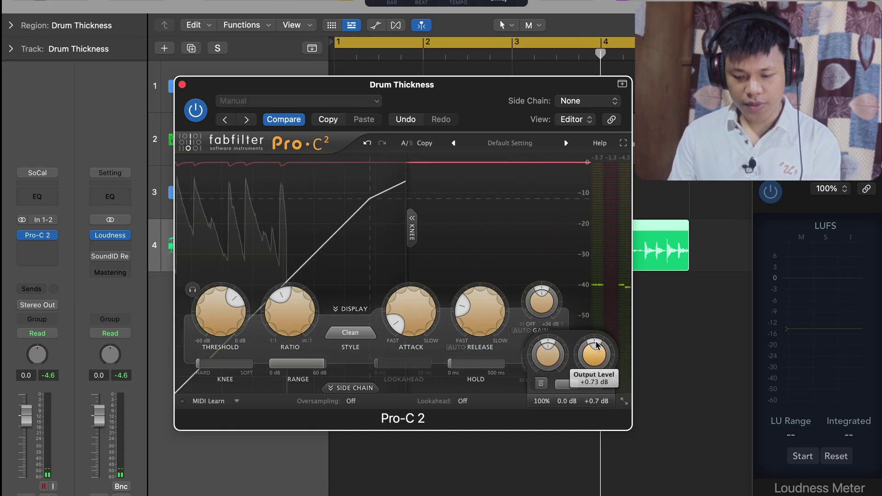
key("space")
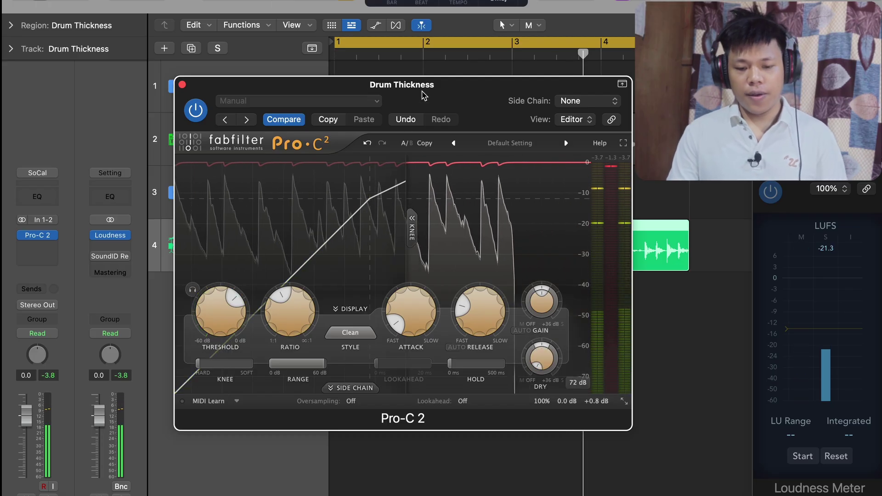
left_click_drag(412, 97, 436, 101)
left_click(206, 88)
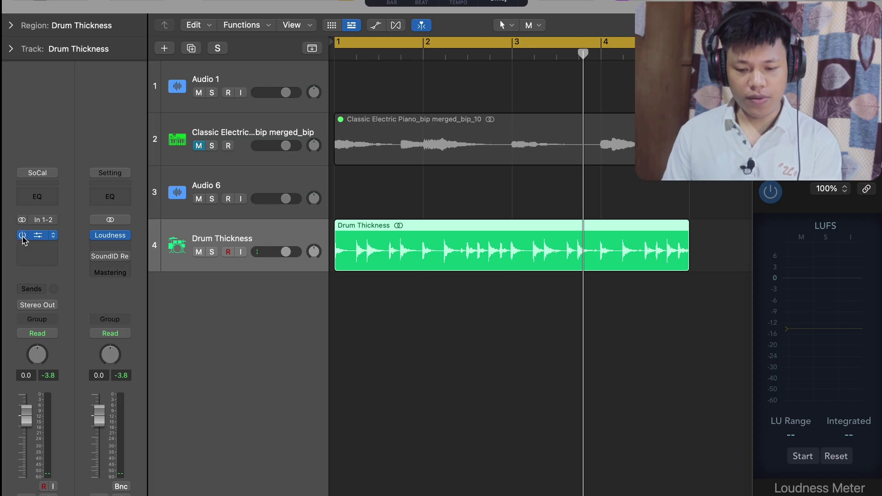
Step: Compare the drum loop with the Pro-C 2 compressor bypassed and active, leaving it active
key("space")
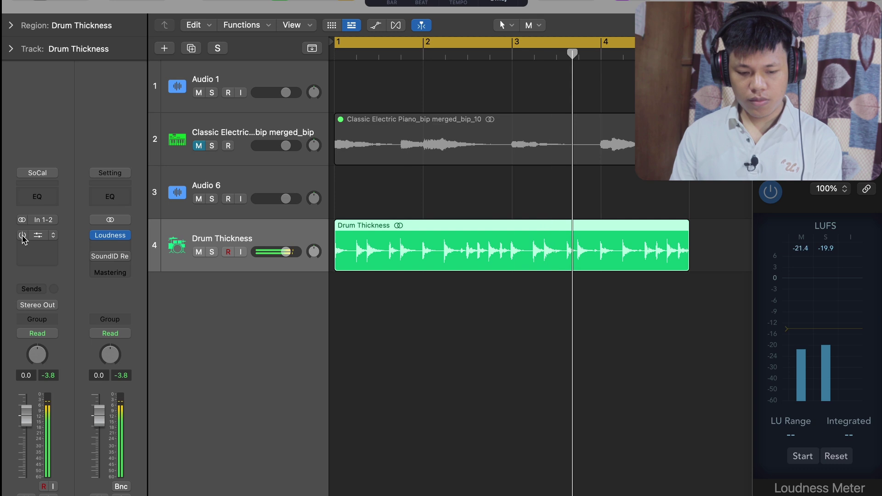
key("space")
key("space")
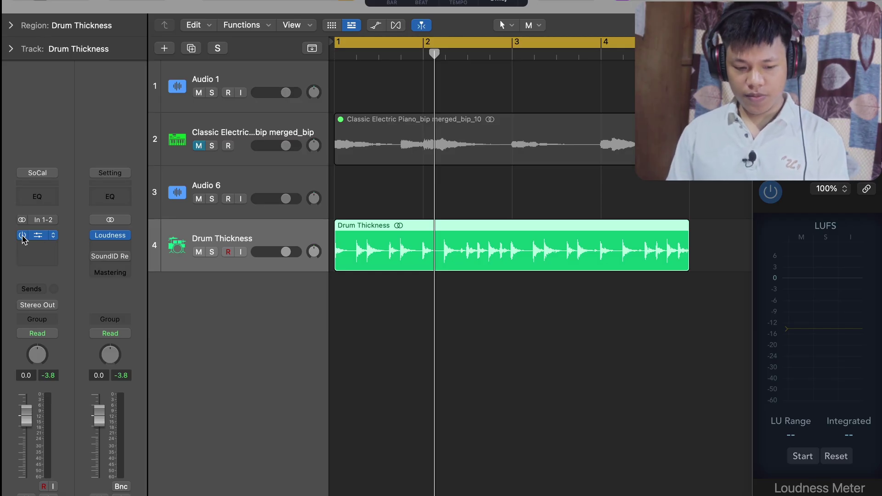
key("space")
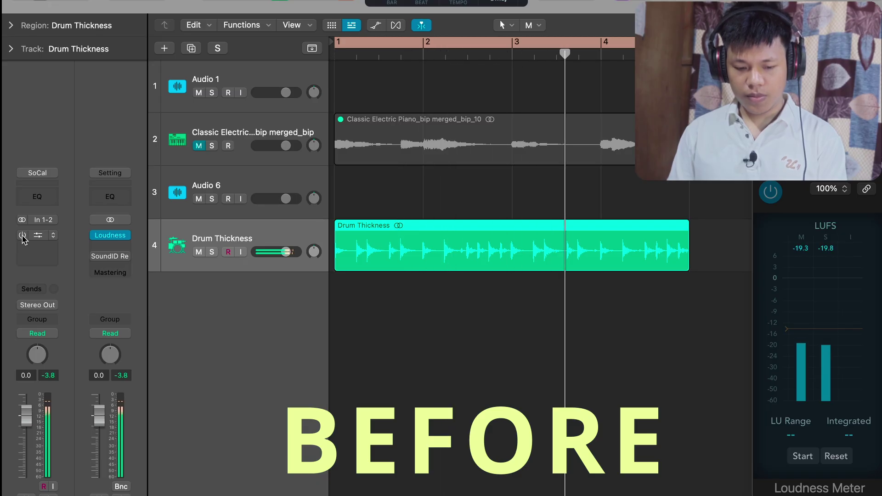
left_click(22, 234)
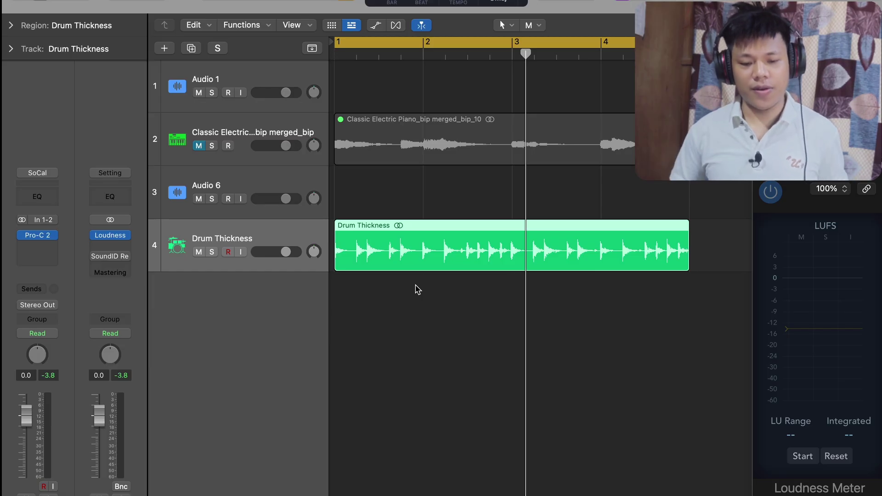
Step: Add a second stereo Pro-C 2 after the first on the Drum Thickness track and close its window
left_click(33, 247)
mouse_move(78, 265)
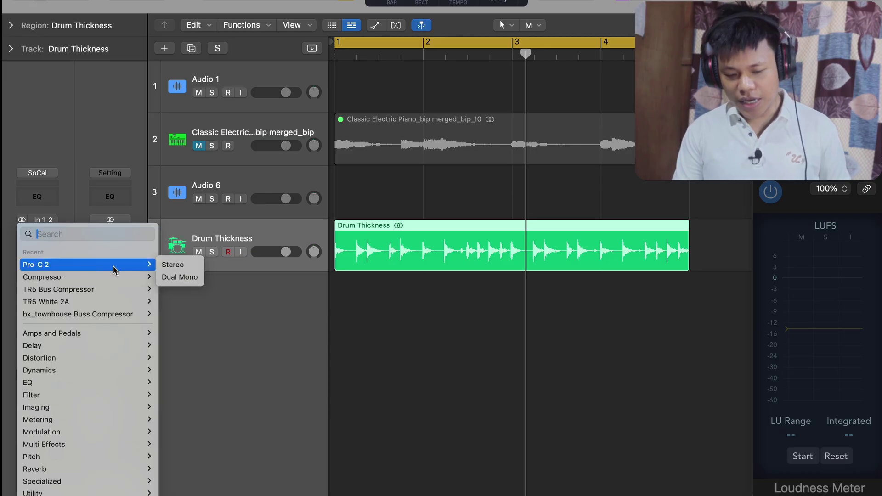
left_click(166, 268)
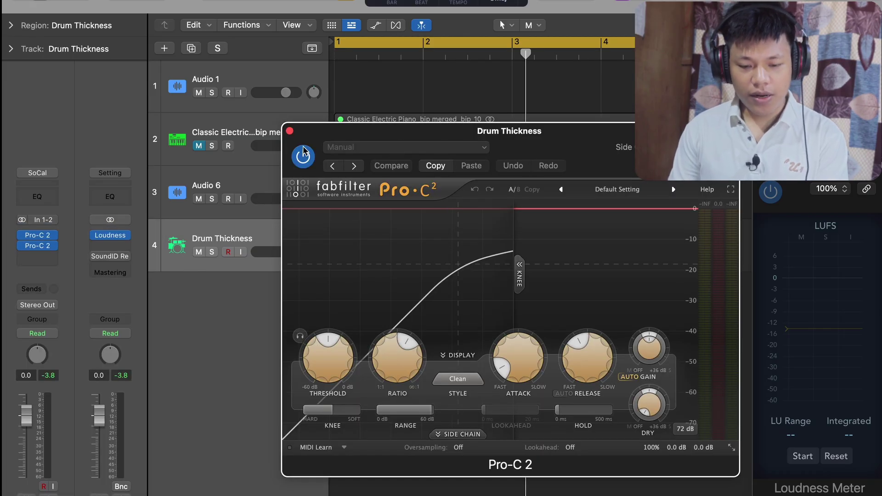
left_click(289, 130)
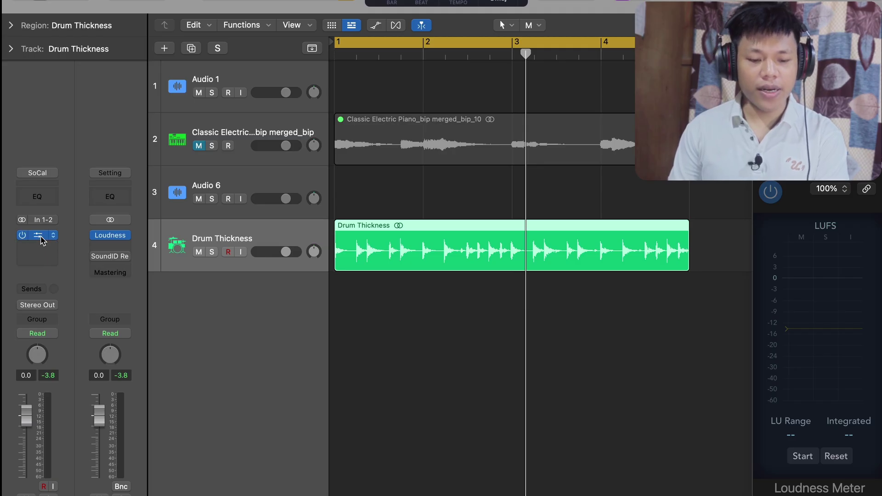
Step: Reopen the first Pro-C 2, raise its ratio to 100:1 and reset its output level to 0 dB
left_click_drag(41, 244, 41, 245)
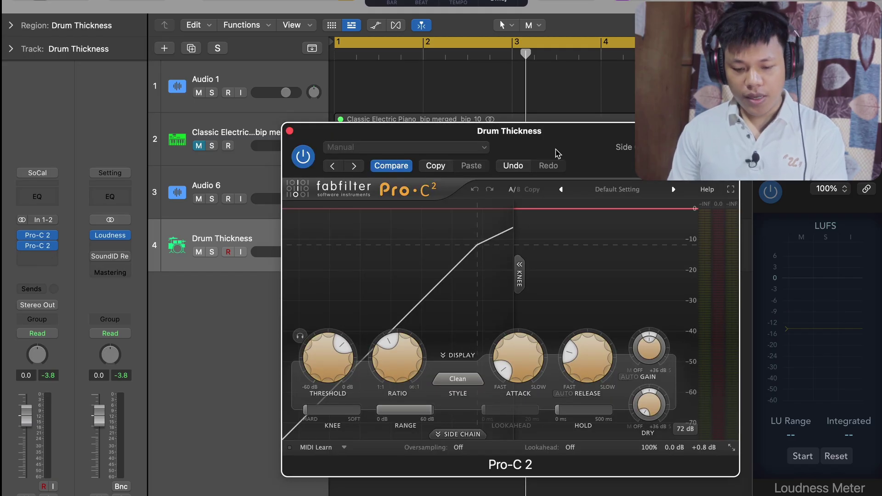
left_click_drag(555, 153, 465, 110)
left_click_drag(285, 340, 265, 263)
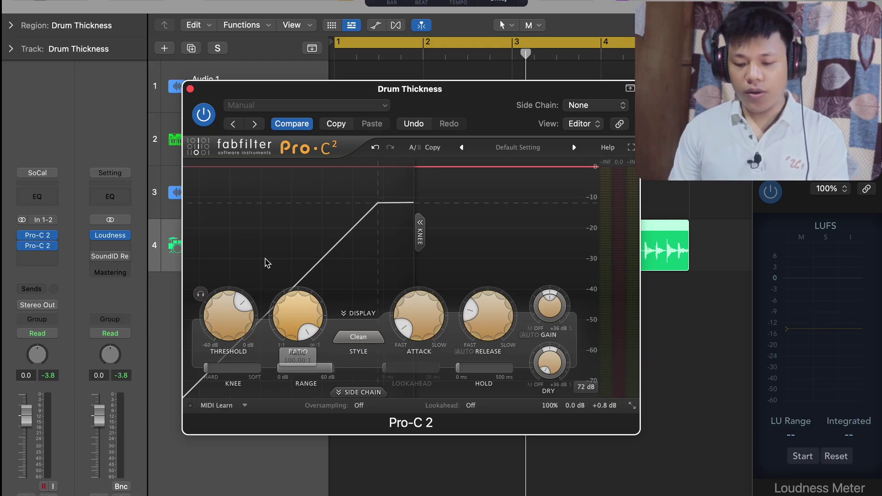
mouse_move(600, 365)
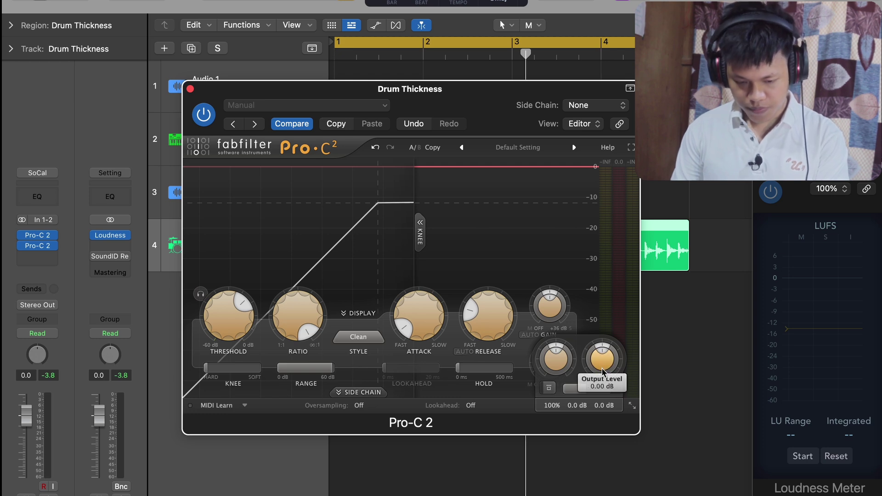
Step: Play the drum loop and bring the first Pro-C 2's ratio down by ear to about 2.36:1
key("space")
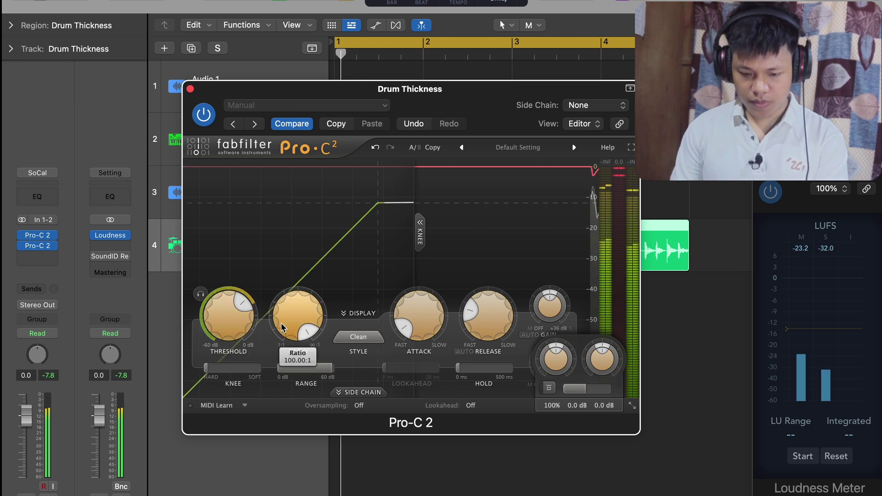
left_click_drag(291, 313, 291, 290)
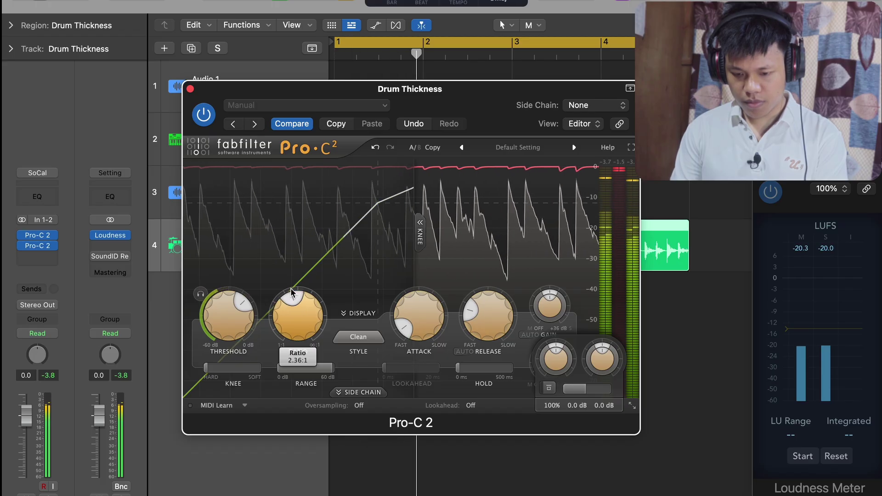
left_click_drag(446, 99, 442, 89)
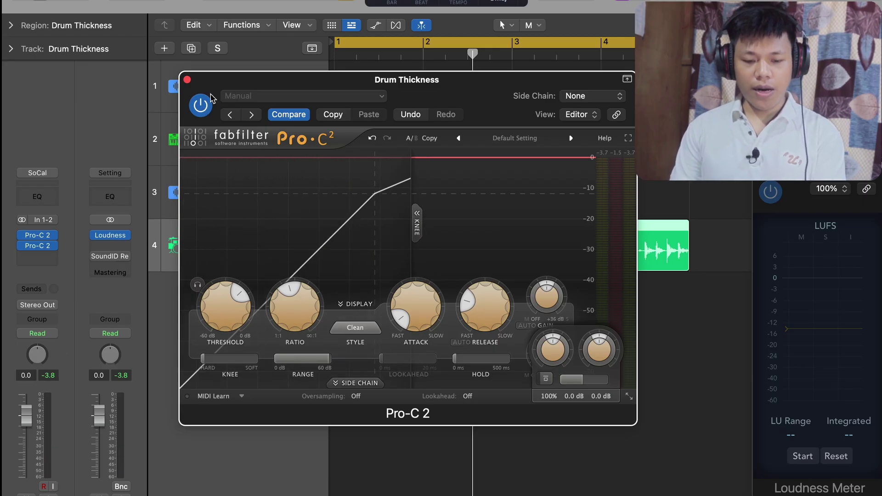
Step: Raise the first Pro-C 2's output level to about +0.7 dB during playback, stop the loop and close the compressor's window
key("space")
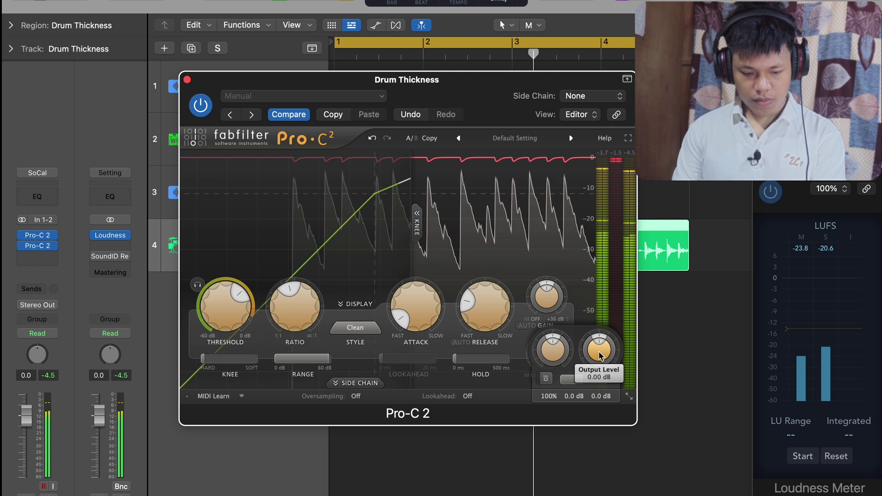
left_click_drag(599, 353, 601, 341)
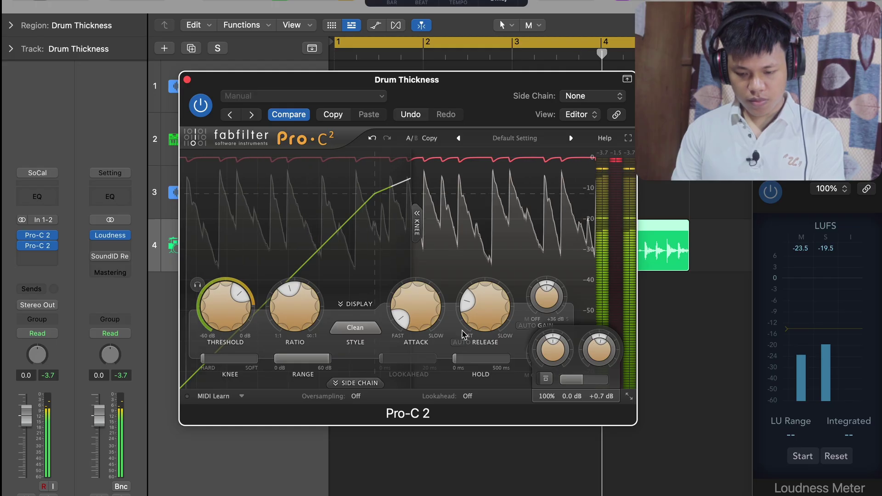
mouse_move(597, 360)
scroll(597, 359, "down", 1)
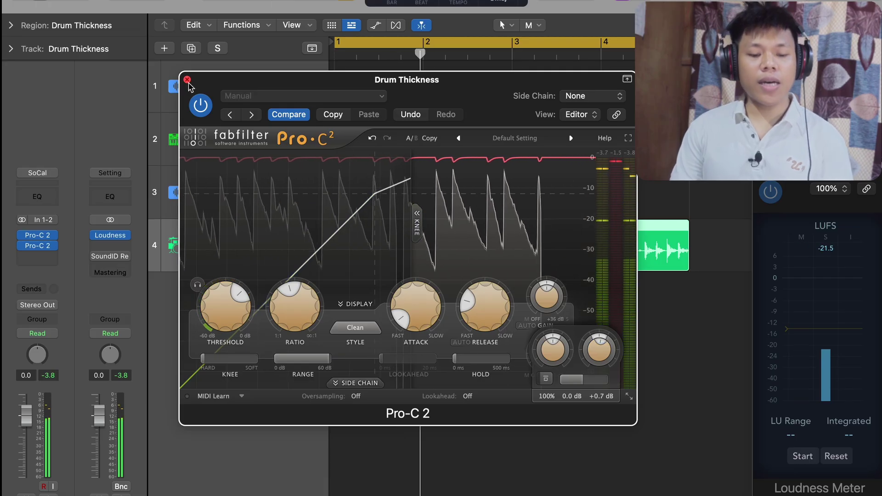
key("space")
left_click(187, 80)
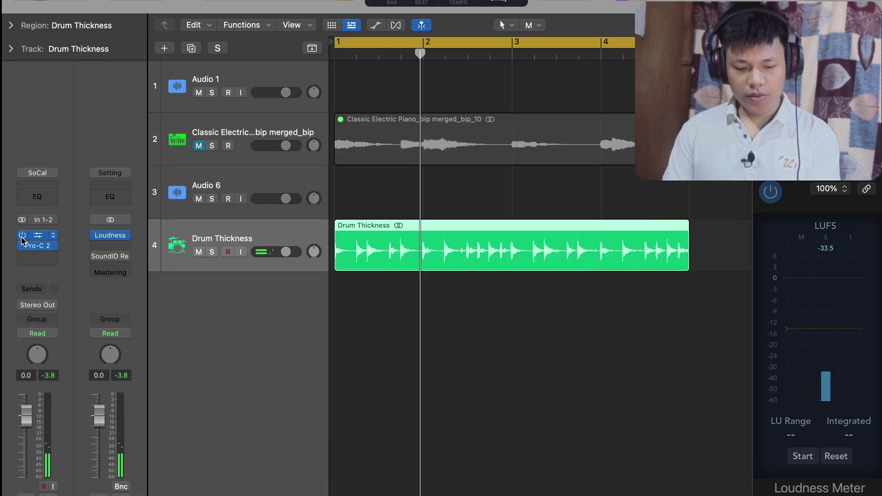
Step: Replay the drum loop from the start, comparing it with both Pro-C 2 compressors bypassed and active
key("space")
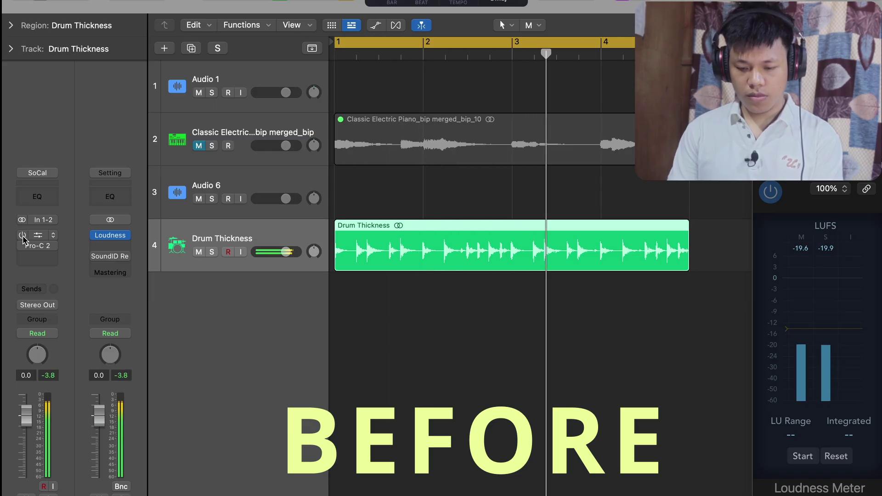
key("space")
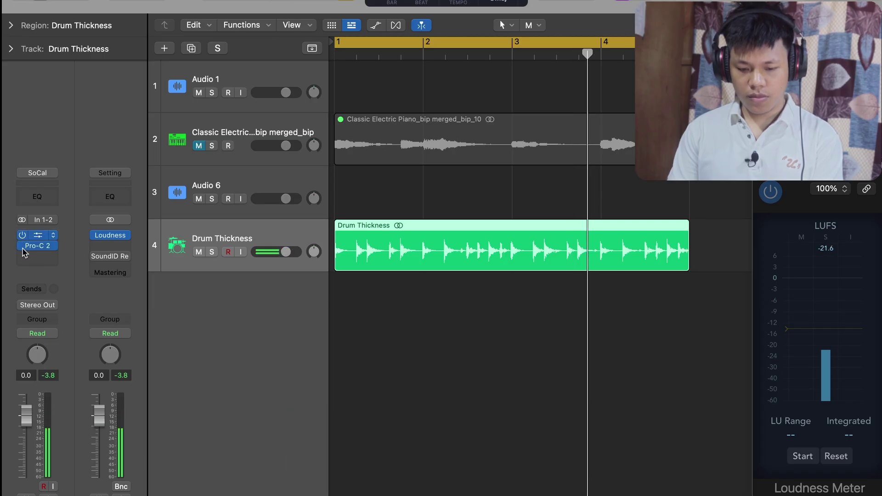
key("Return")
key("space")
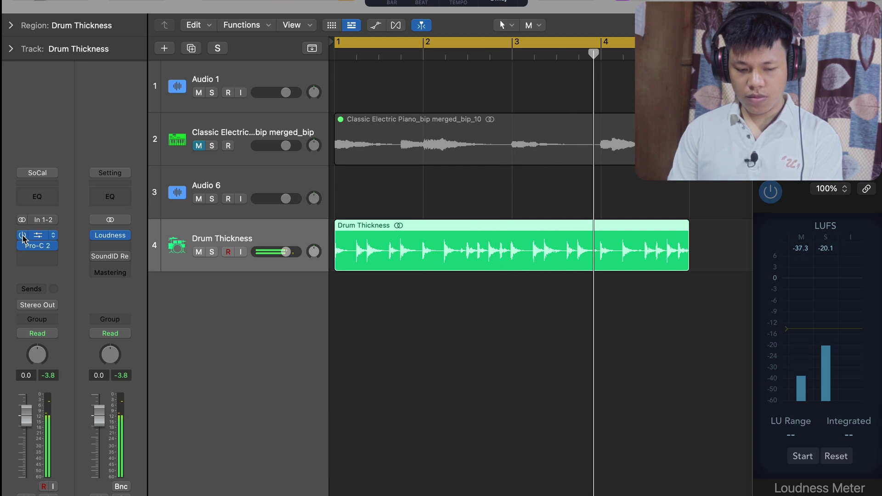
left_click(23, 235)
key("Return")
key("space")
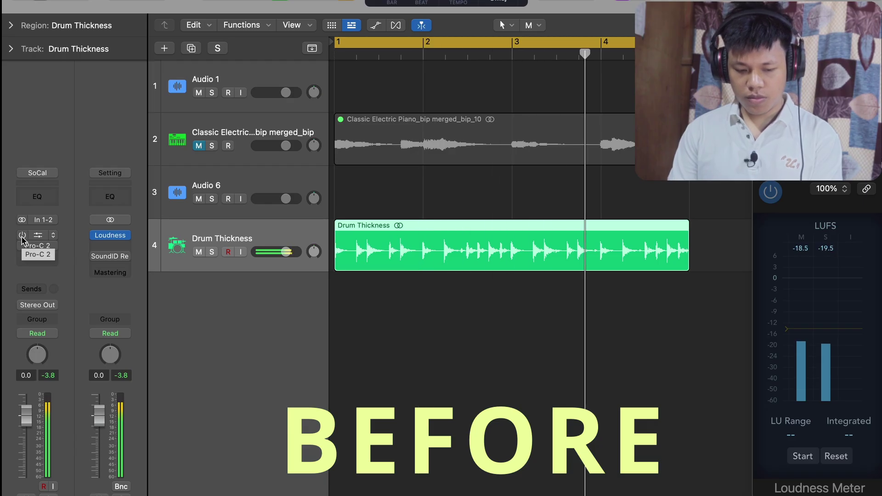
left_click(22, 237)
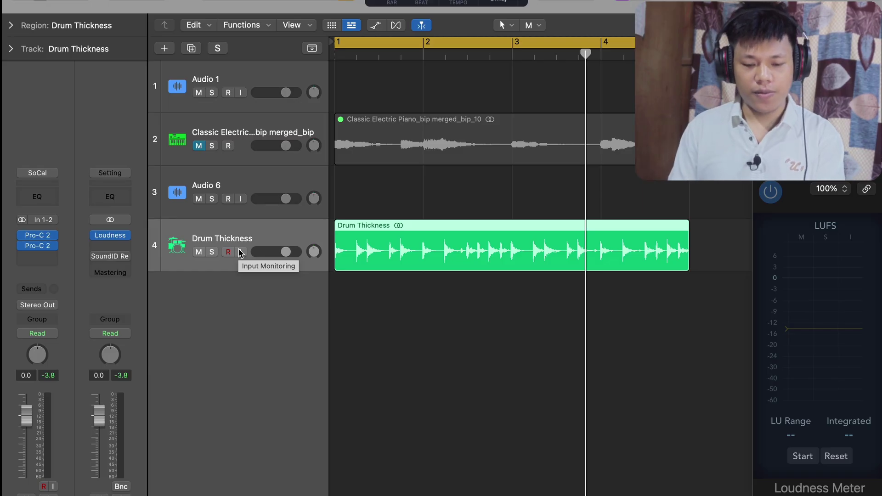
Step: Remove both Pro-C 2 compressors from the drum track and insert a stereo bx_townhouse Buss Compressor from Plugin Alliance
mouse_move(23, 249)
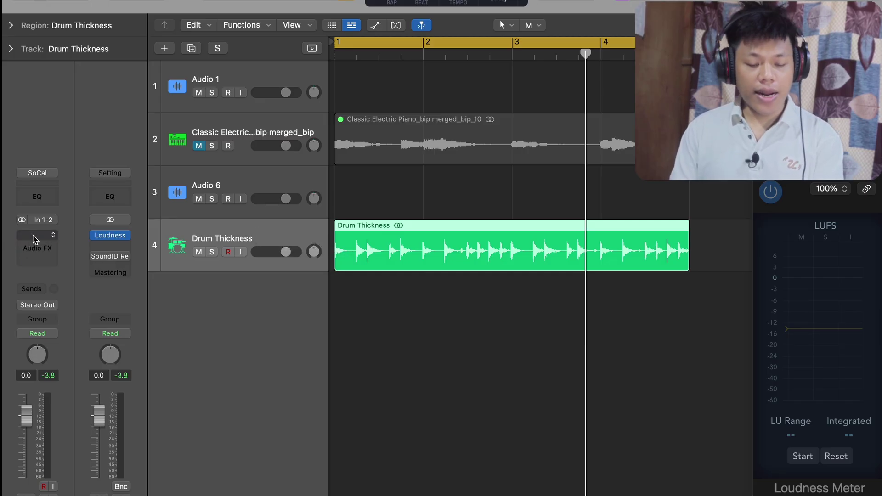
left_click(33, 236)
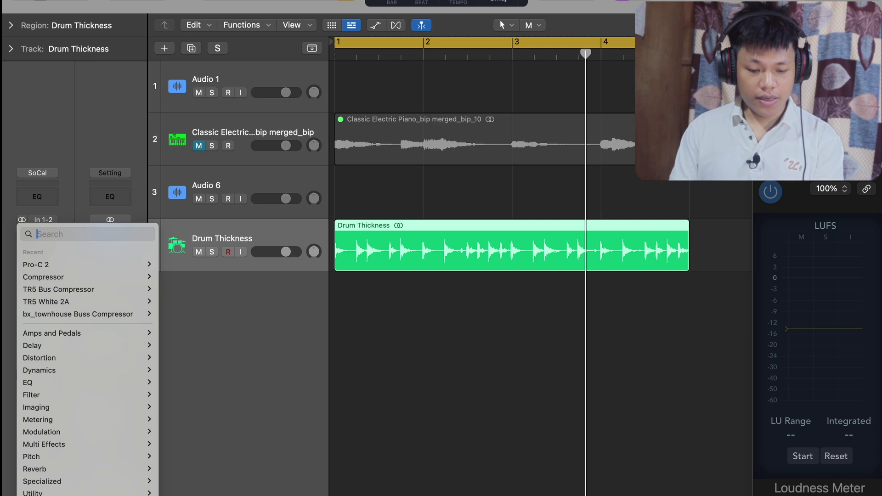
mouse_move(41, 495)
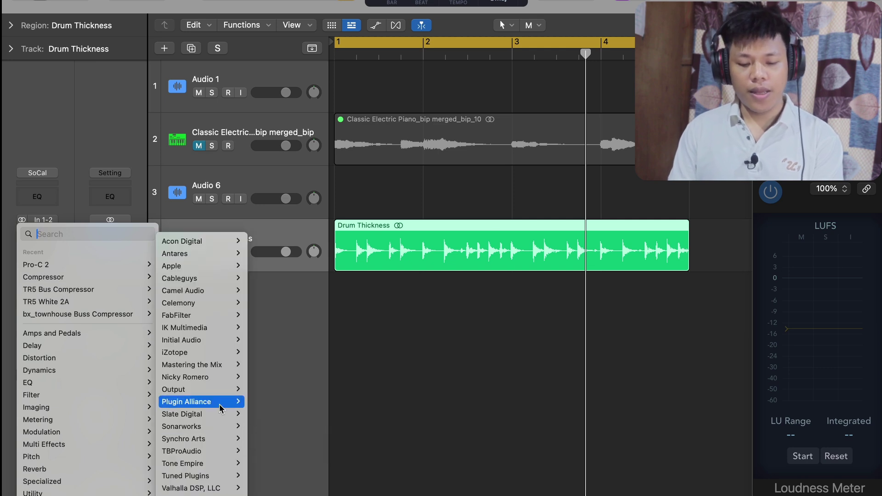
mouse_move(220, 408)
scroll(321, 395, "down", 10)
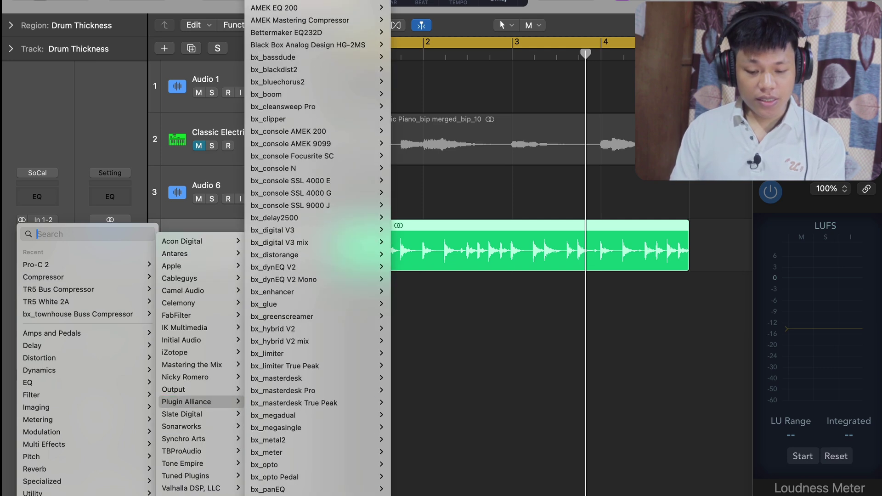
mouse_move(359, 366)
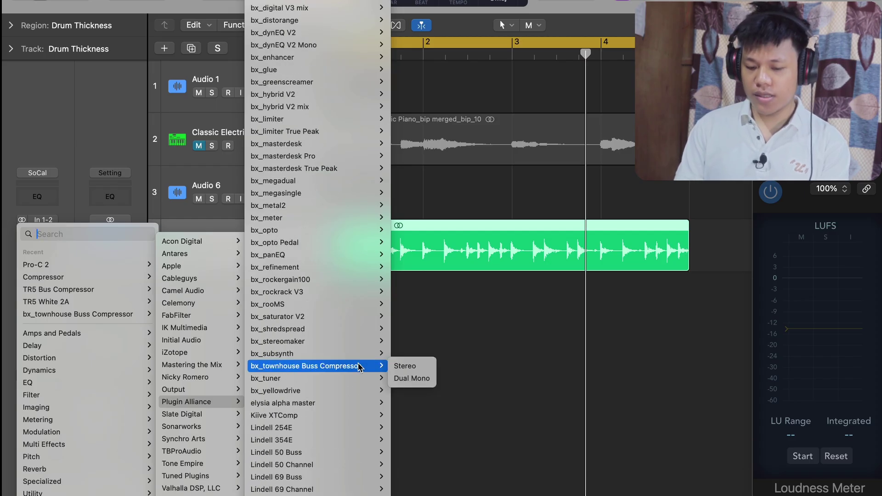
left_click(416, 367)
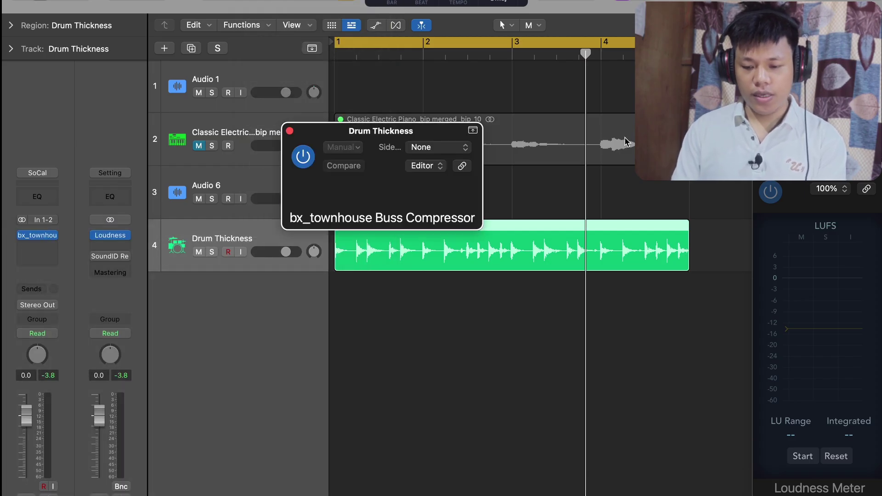
Step: Prepare the buss compressor by raising its threshold to near the maximum and its ratio to 10
left_click_drag(647, 137, 480, 117)
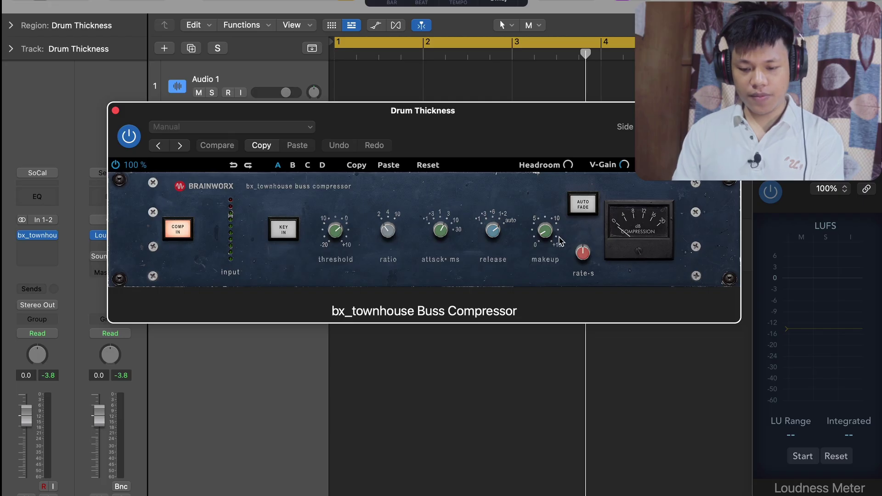
left_click_drag(545, 230, 549, 277)
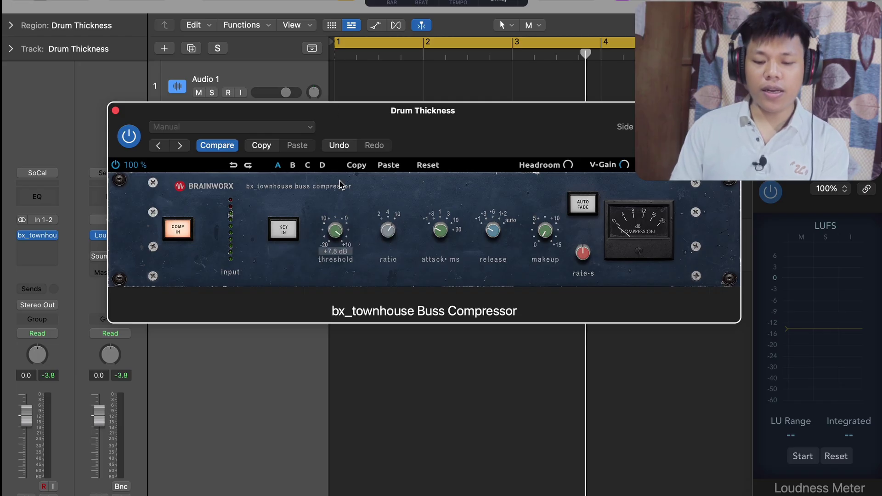
left_click_drag(445, 123, 427, 104)
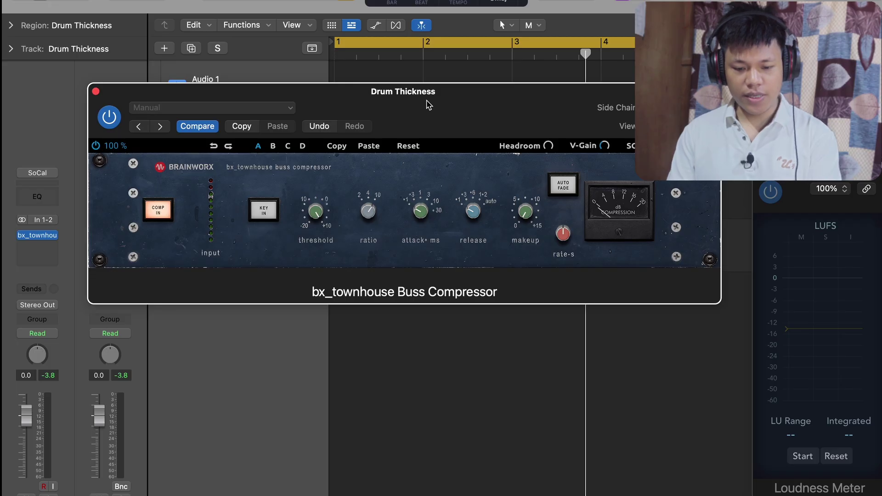
Step: Play the drum loop and lower the buss compressor's threshold by ear
key("space")
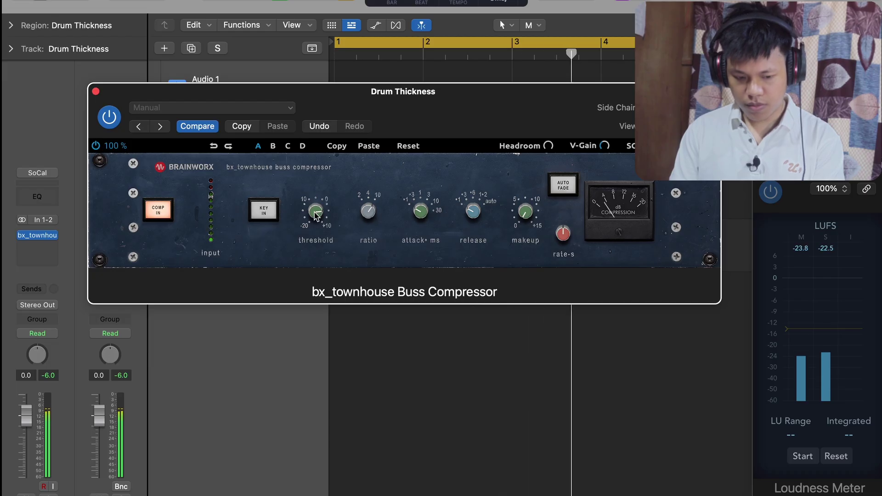
left_click_drag(493, 131, 471, 159)
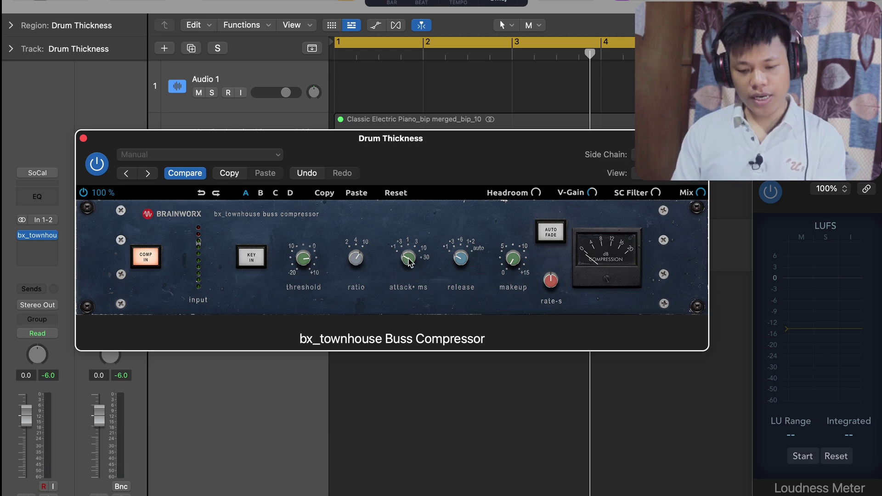
key("space")
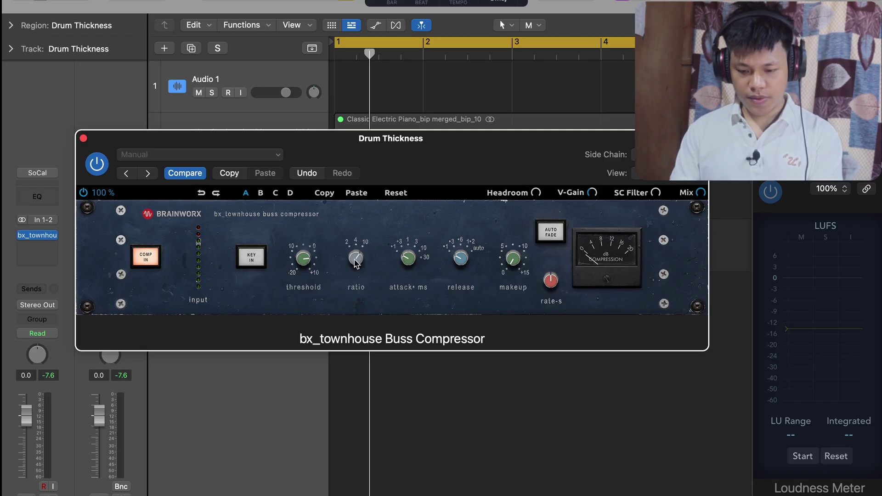
Step: Replay the drum loop, try the lowest ratio and settle the buss compressor's ratio at 4
key("space")
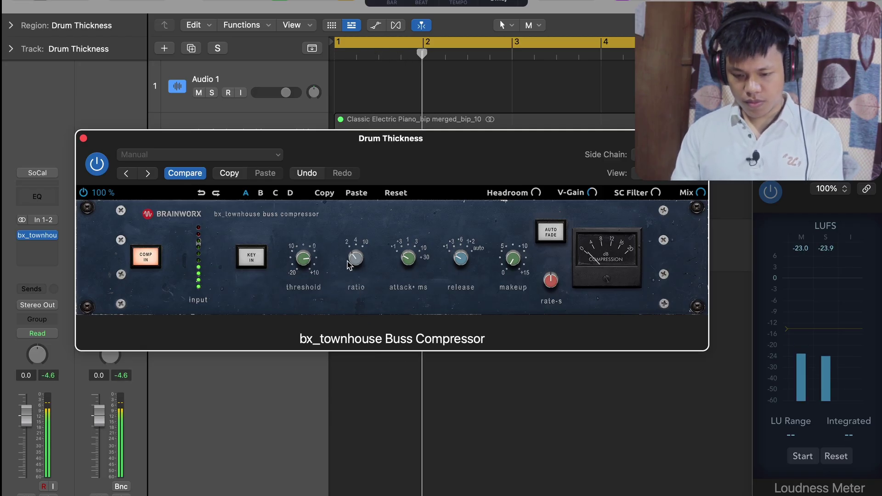
mouse_move(351, 252)
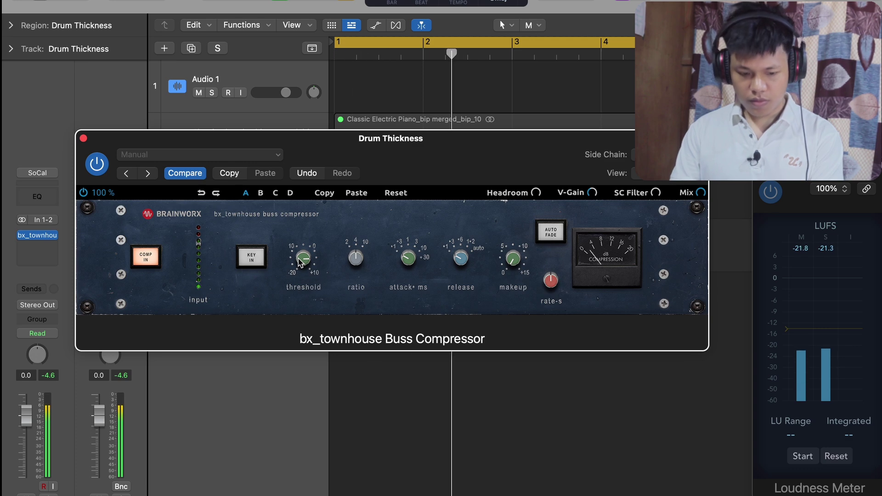
left_click_drag(272, 146, 313, 129)
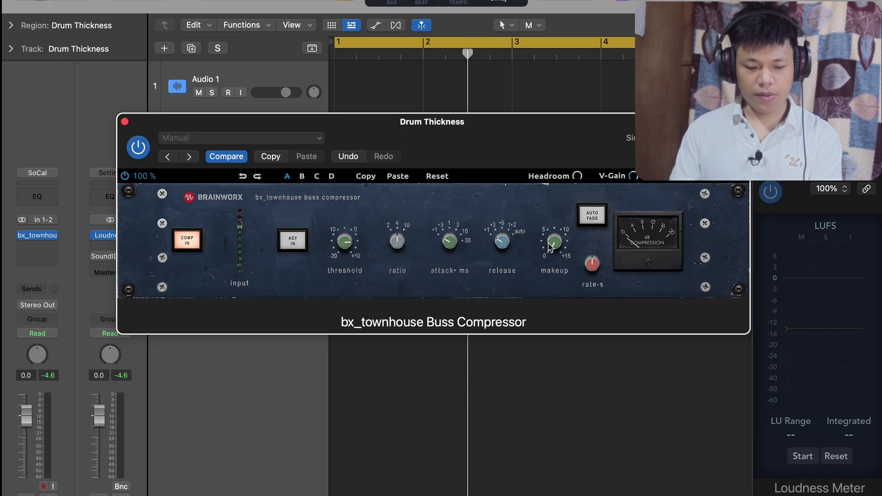
Step: Adjust the buss compressor's makeup gain by ear during playback and close its window
key("space")
mouse_move(554, 235)
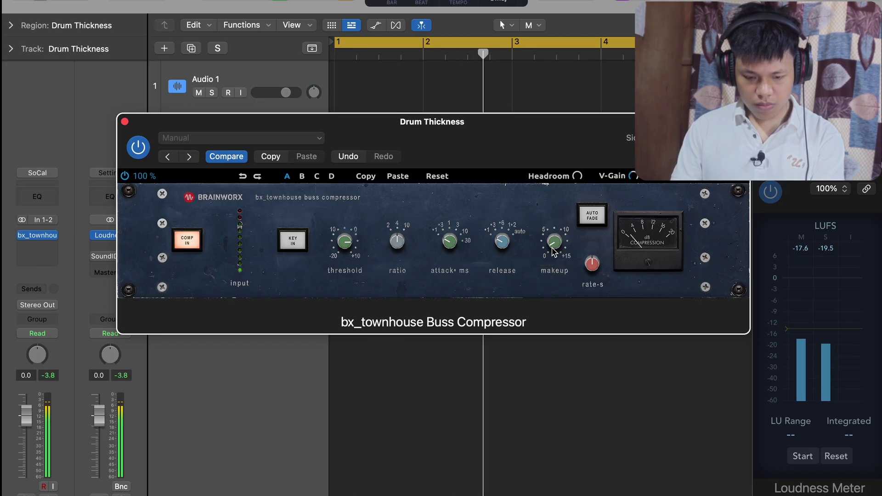
left_click(125, 122)
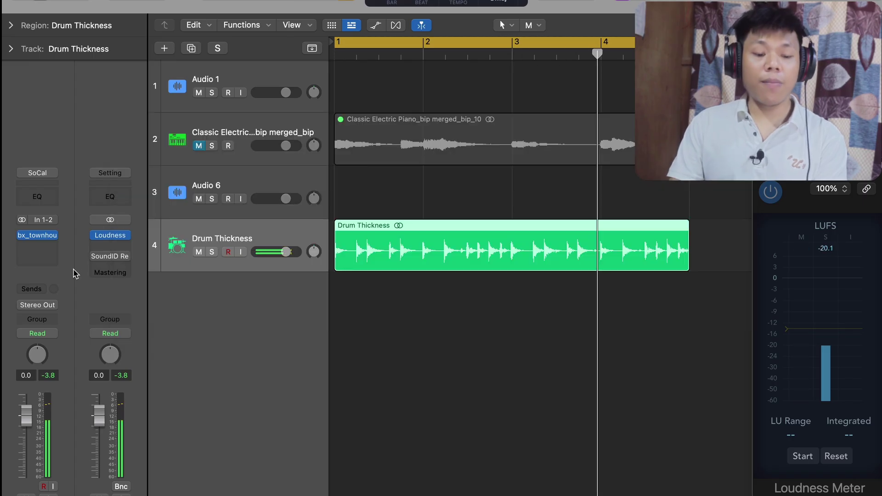
Step: Replay the drum loop from the start, comparing it twice with the bx_townhouse Buss Compressor bypassed and active
left_click(22, 235)
key("space")
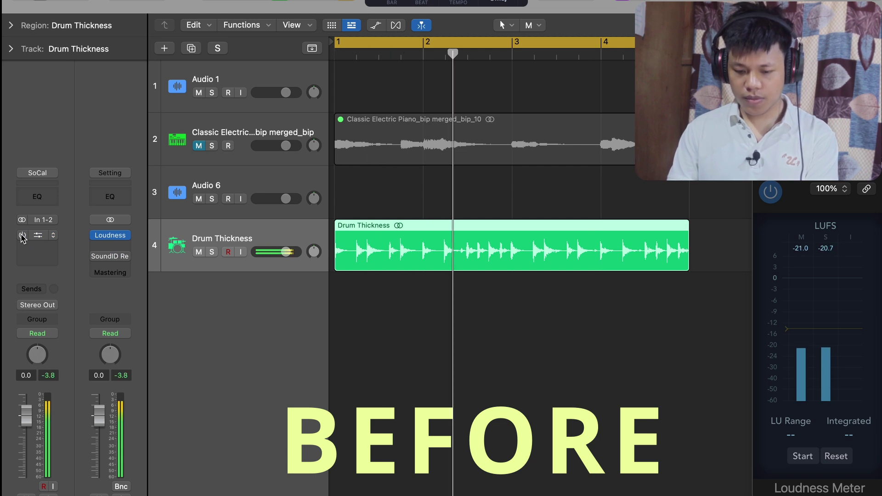
left_click(22, 235)
key("space")
key("space")
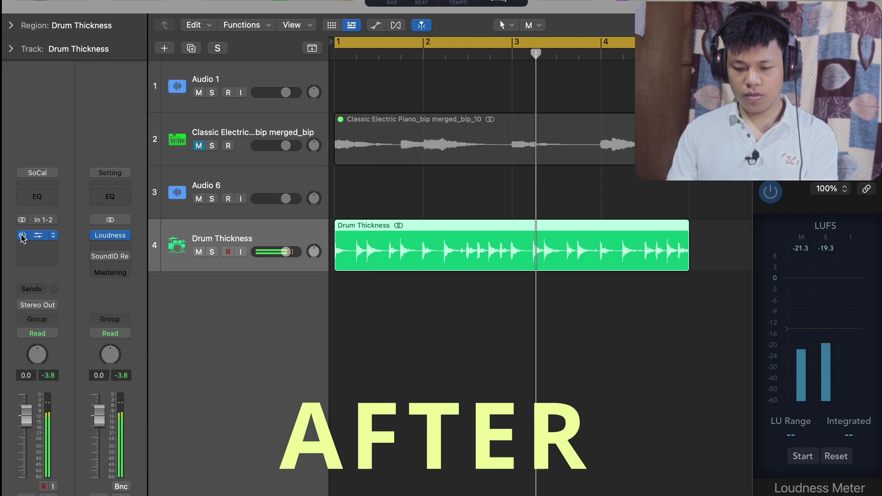
left_click(22, 235)
key("space")
key("space")
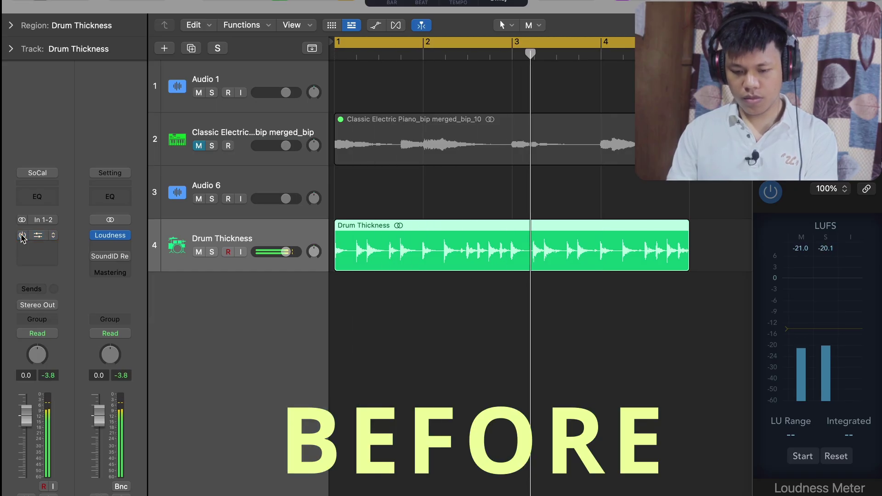
left_click(22, 235)
key("space")
key("space")
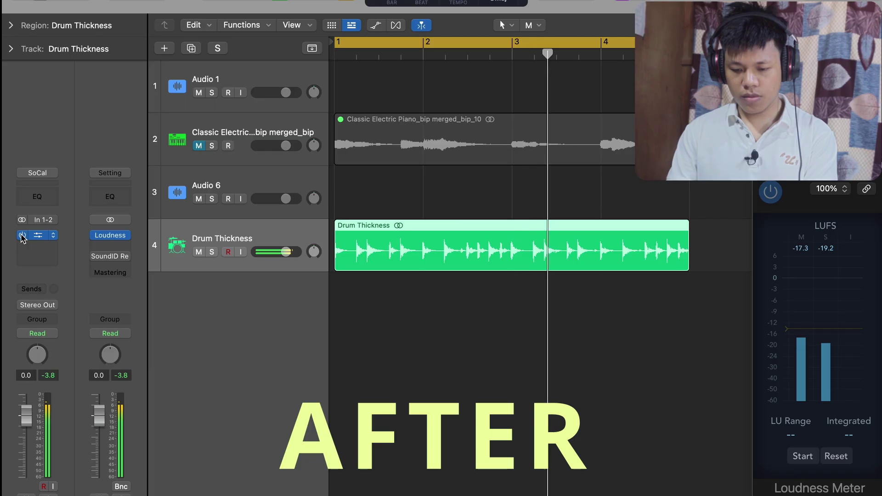
key("space")
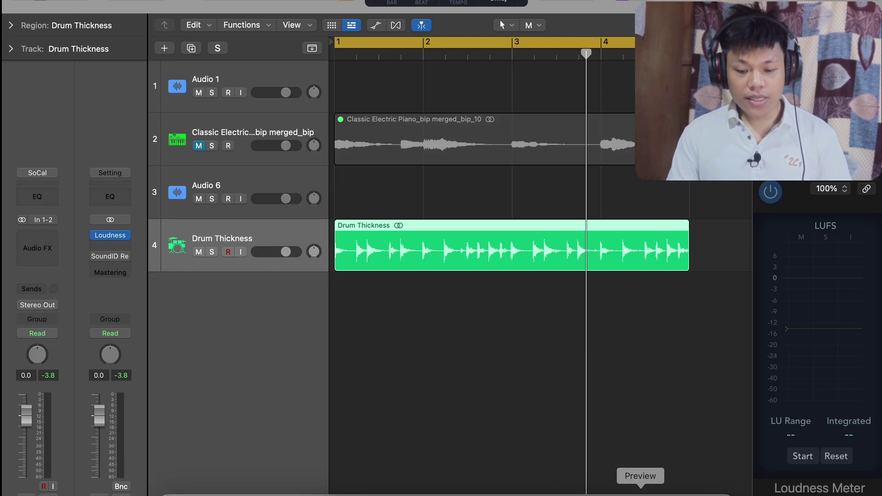
Step: Consult the "4 Main Style Compression" chart in Preview for the punchy and groove settings, and return to Logic Pro
left_click(640, 492)
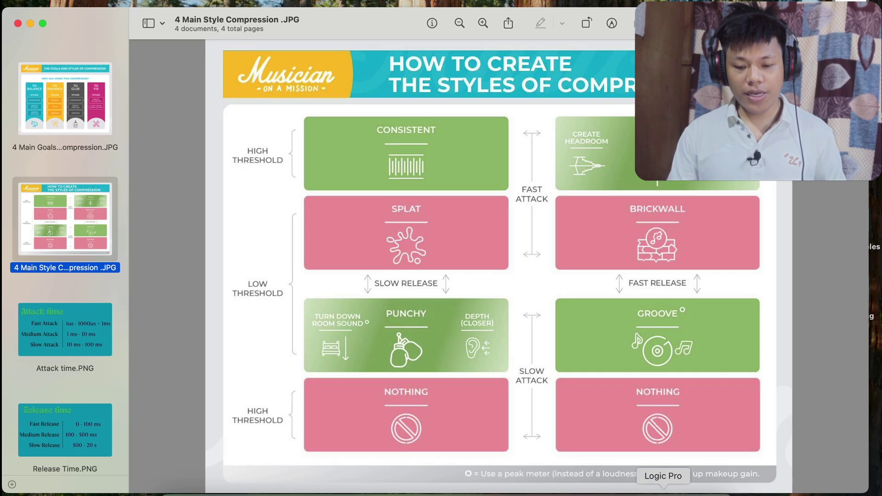
left_click(662, 491)
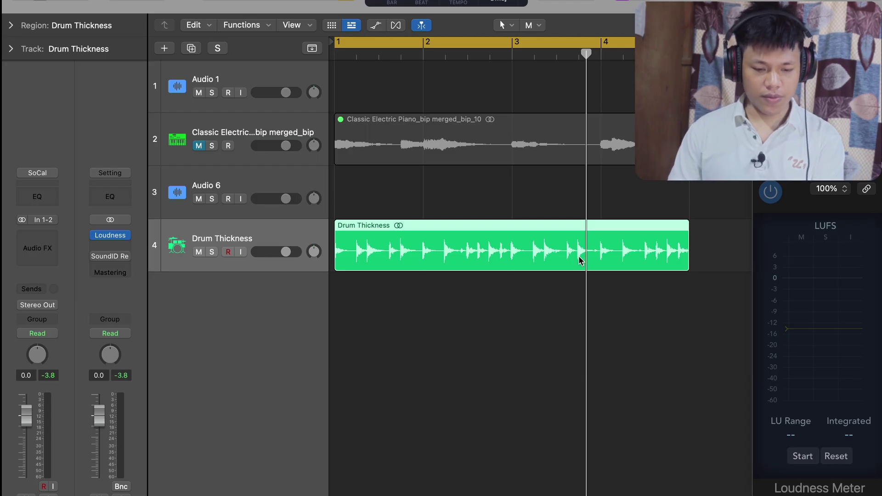
Step: Insert a stereo FabFilter Pro-C 2 on the drum track and place its window clear of the channel strip
left_click(46, 237)
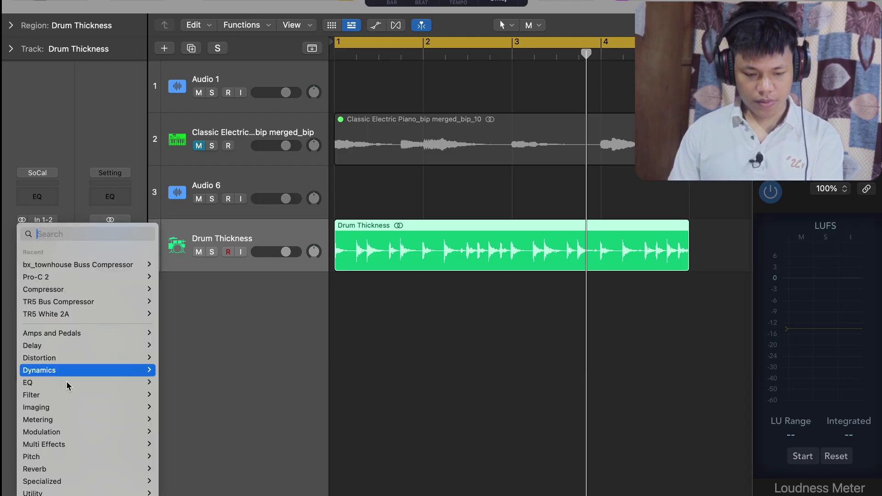
mouse_move(86, 277)
left_click(193, 277)
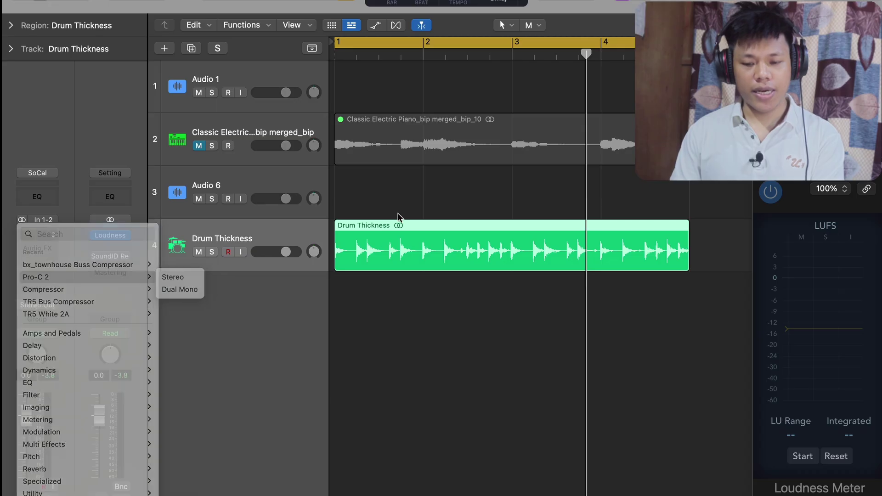
left_click_drag(603, 140, 459, 102)
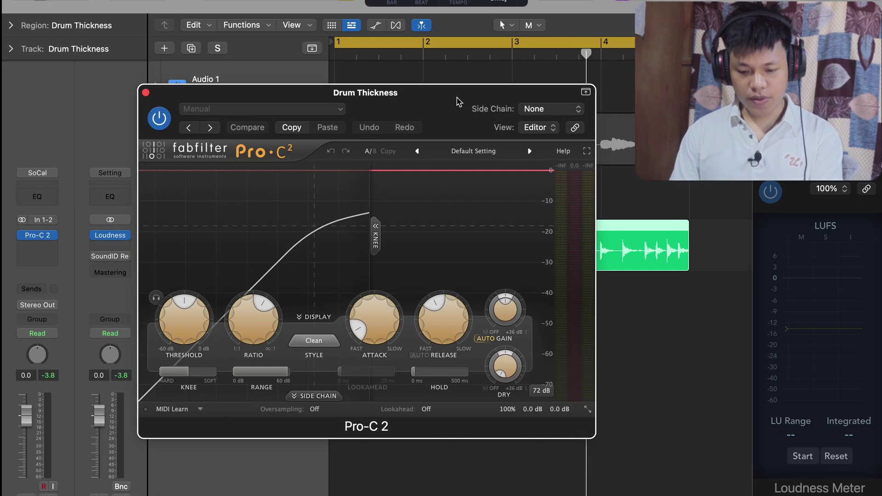
Step: Turn off auto gain and start Pro-C 2 from maximum threshold, maximum ratio, a hard knee and the fastest release
left_click(494, 338)
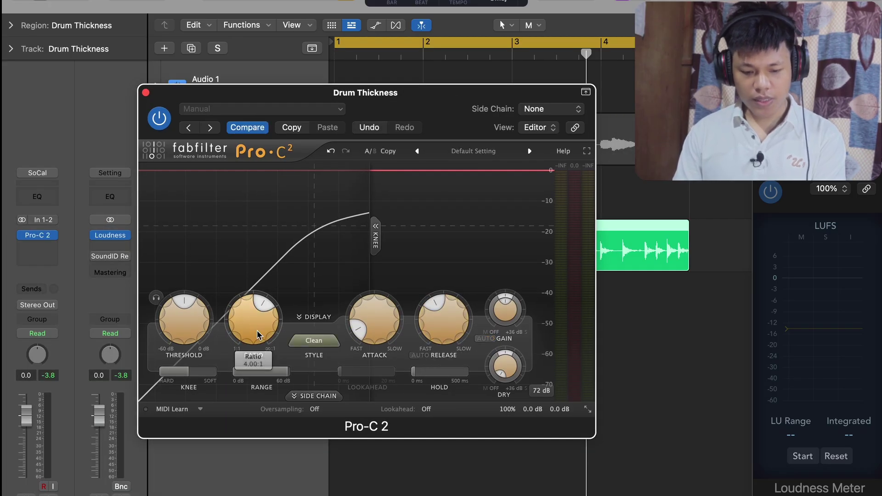
left_click_drag(182, 330, 214, 236)
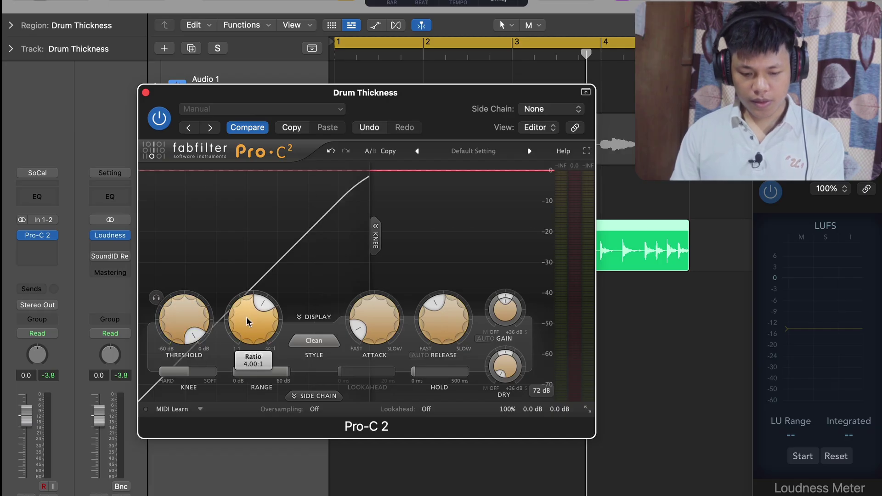
left_click_drag(253, 322, 254, 287)
left_click_drag(422, 328, 421, 354)
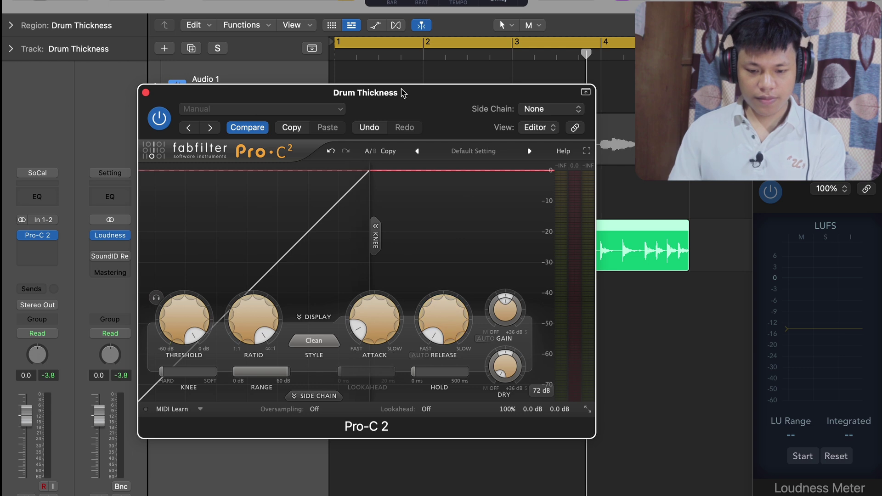
left_click_drag(402, 95, 389, 71)
Step: Play the drum loop, lower Pro-C 2's threshold by ear and slow its attack to just over 50 ms
key("space")
left_click_drag(181, 307, 183, 384)
left_click_drag(354, 332, 366, 229)
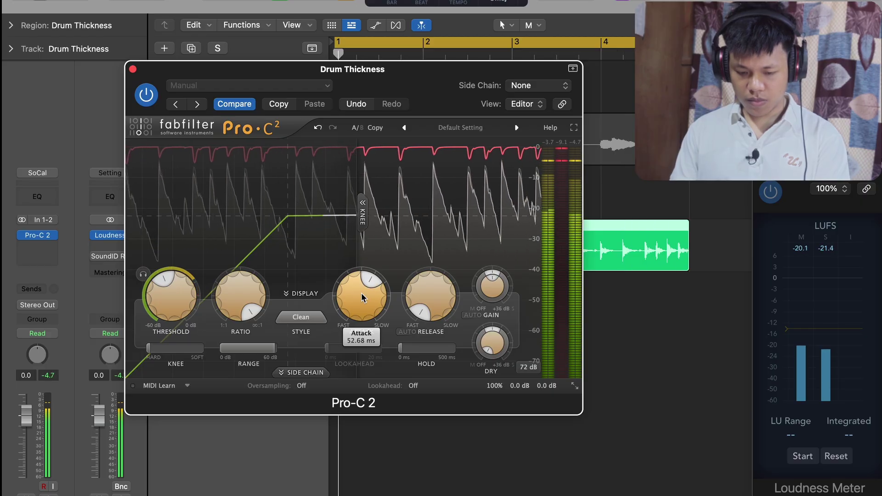
mouse_move(361, 296)
mouse_move(361, 296)
left_mouse_down()
mouse_move(363, 288)
mouse_move(370, 306)
mouse_move(373, 290)
left_mouse_up()
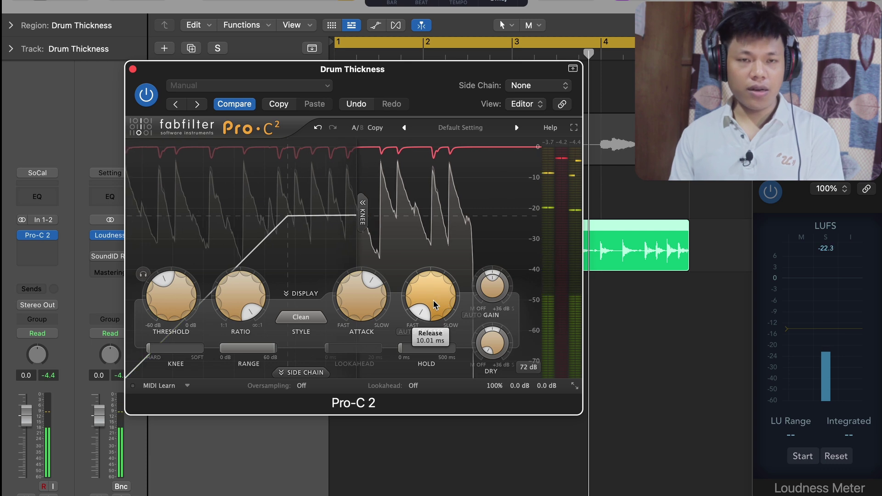
Step: Lengthen Pro-C 2's release by ear to about 579 ms while the drum loop plays
mouse_move(434, 303)
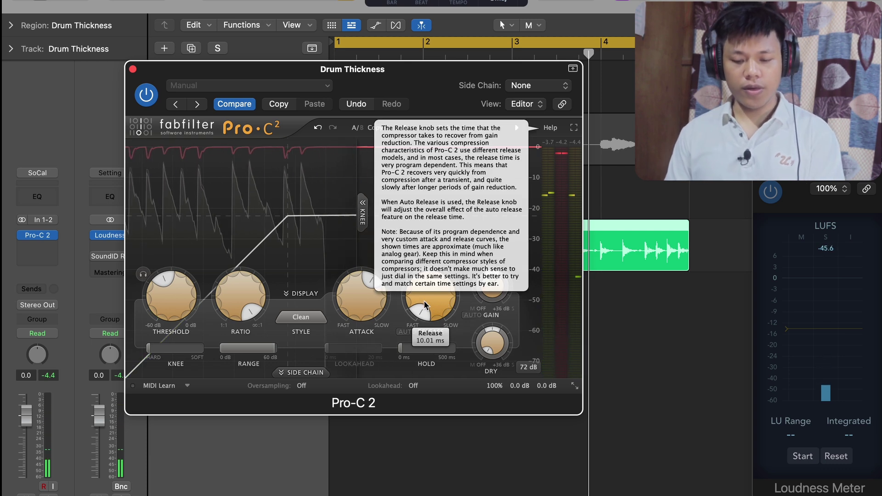
left_click_drag(424, 302, 434, 208)
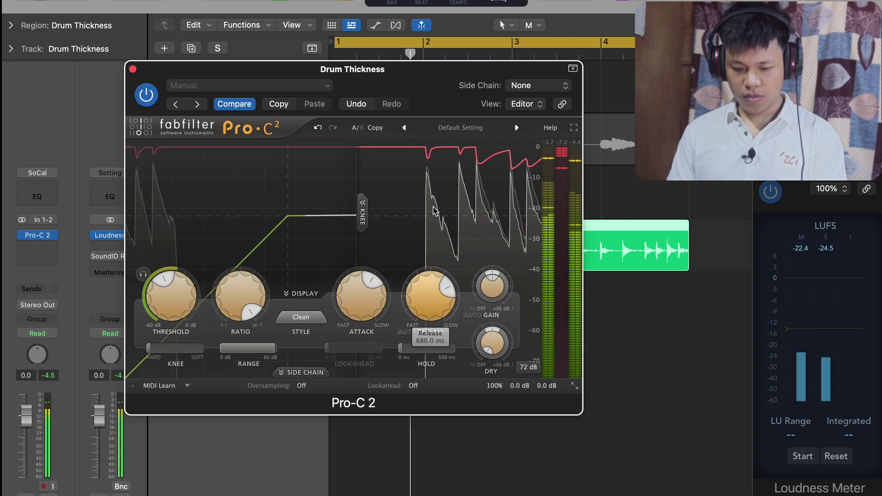
mouse_move(427, 301)
left_click_drag(427, 296, 432, 313)
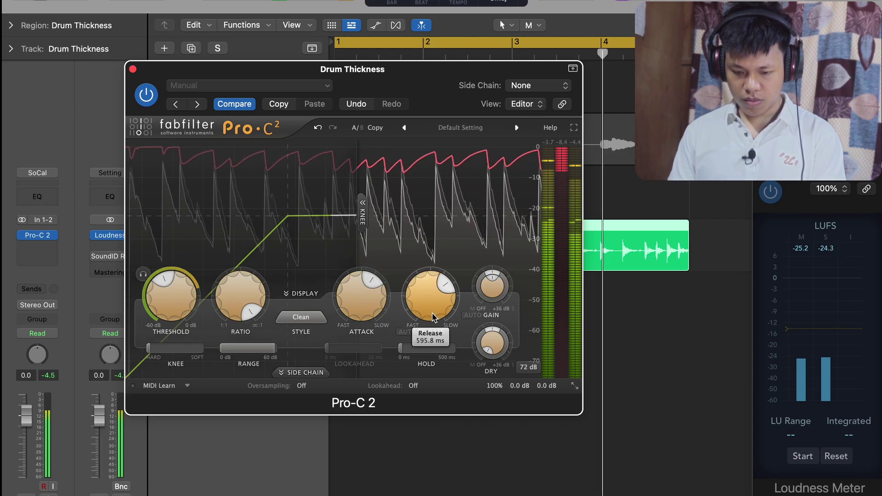
left_click_drag(432, 317, 435, 322)
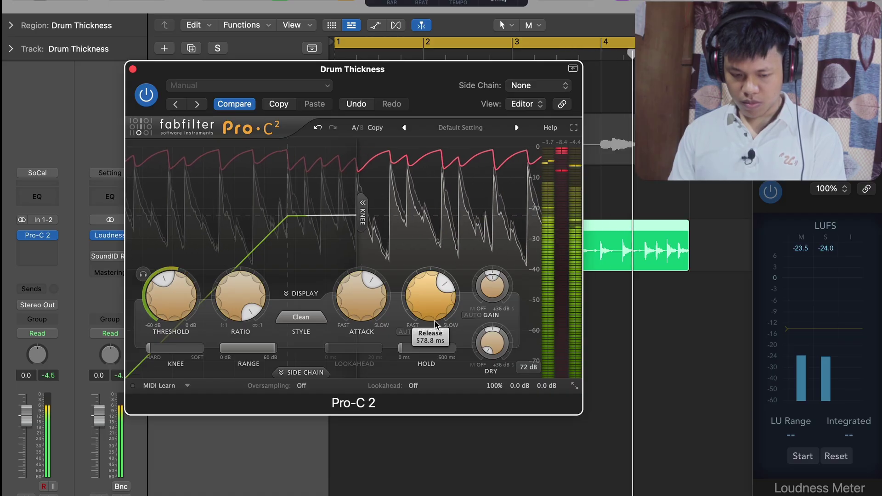
key("space")
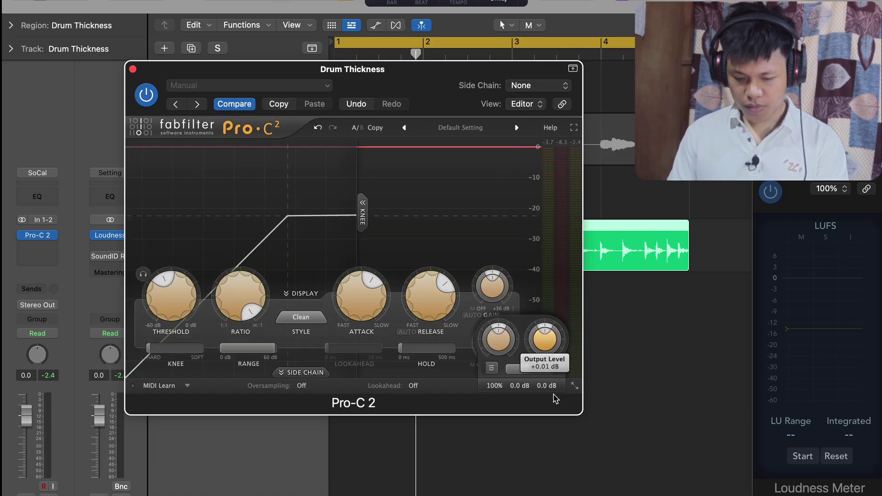
Step: Replay the drum loop and bring Pro-C 2's ratio down by ear to 1.50:1
left_click_drag(241, 294, 225, 266)
key("space")
scroll(223, 297, "up", 2)
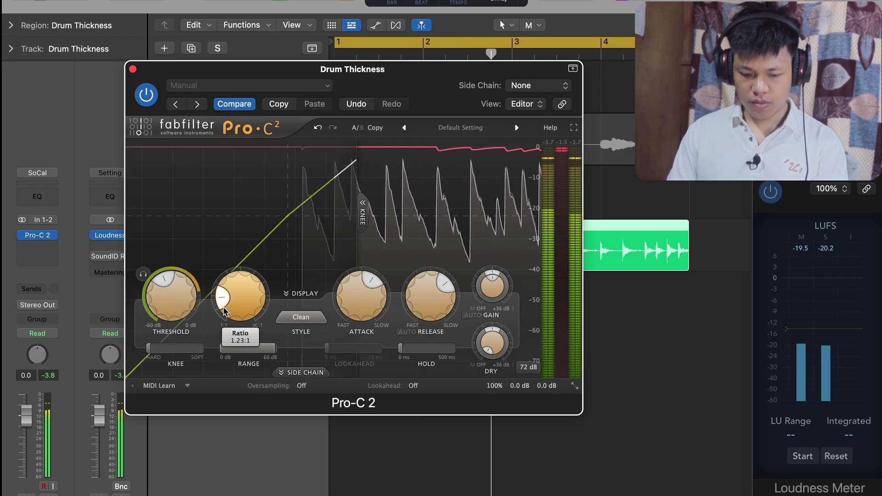
left_click_drag(223, 300, 224, 274)
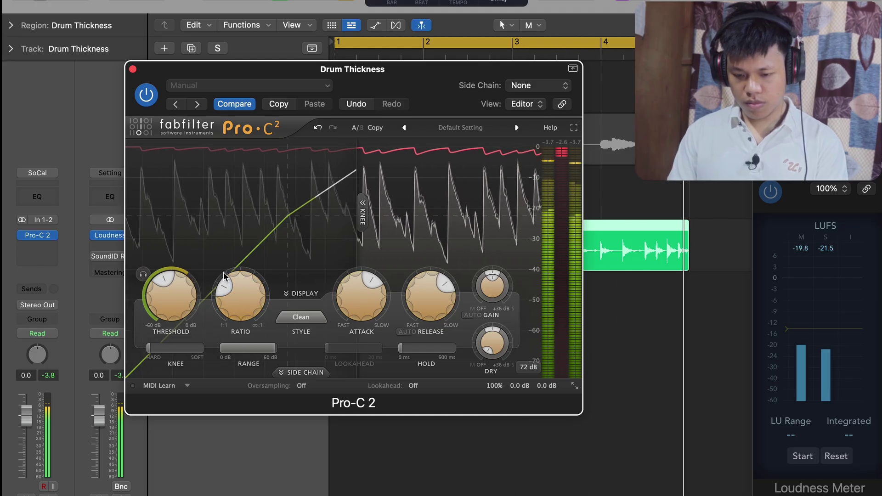
mouse_move(226, 293)
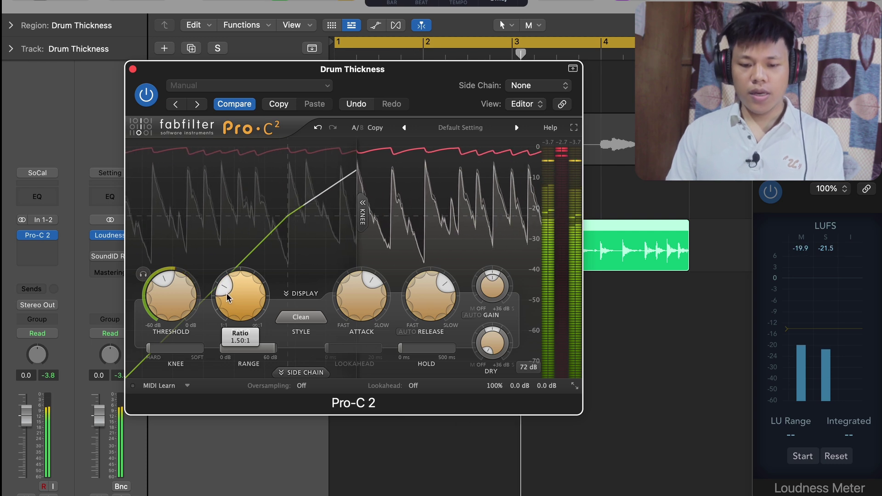
left_click_drag(377, 106, 352, 108)
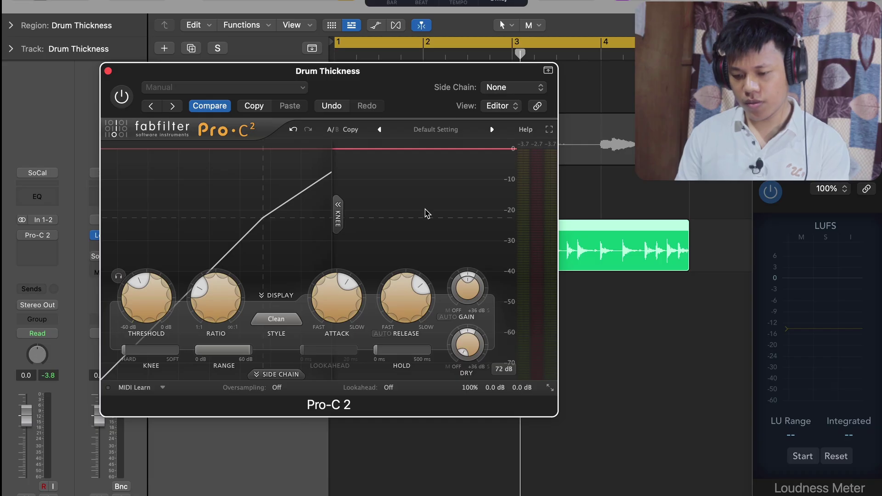
Step: Play the drum loop, raise Pro-C 2's output level to +1.2 dB and close the plug-in window
key("space")
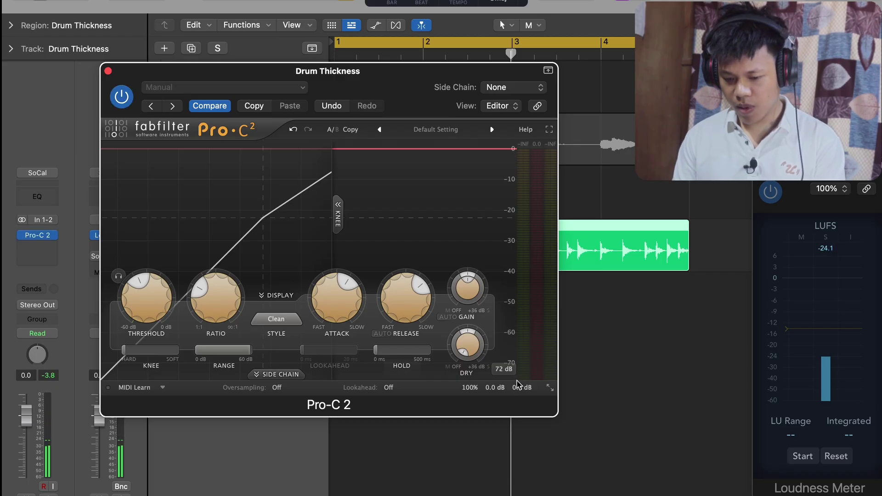
key("space")
mouse_move(518, 348)
left_click_drag(519, 347, 521, 322)
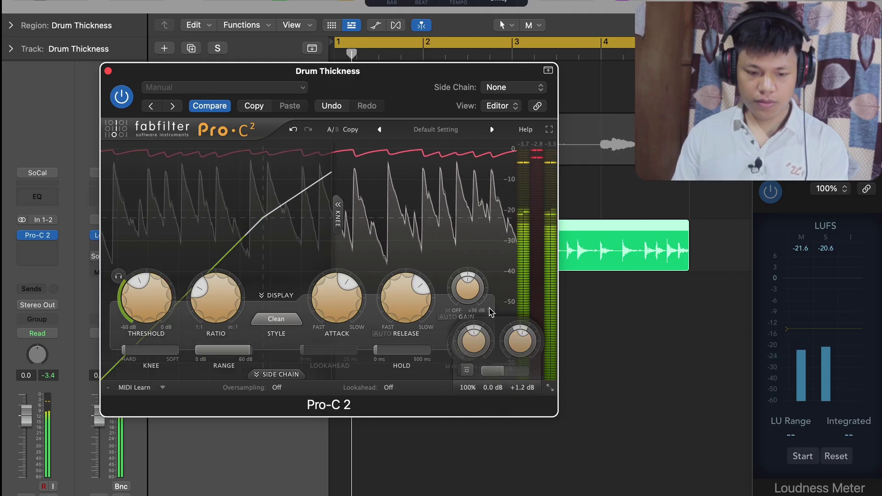
left_click(108, 71)
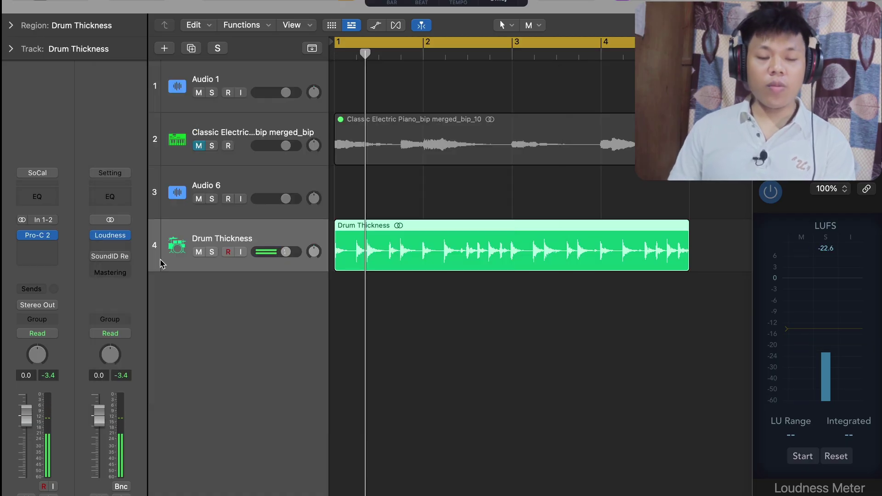
Step: Compare the drum loop with Pro-C 2 bypassed and active, restarting playback from bar 1 after each switch
key("space")
left_click(22, 235)
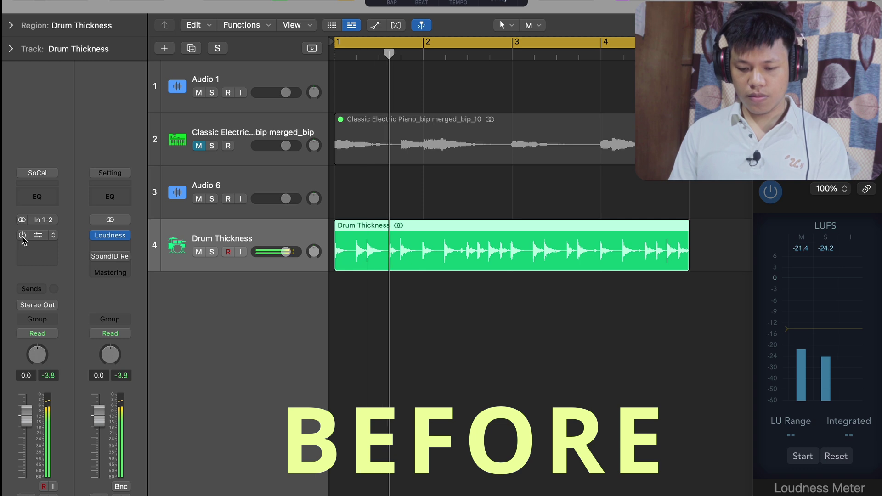
key("space")
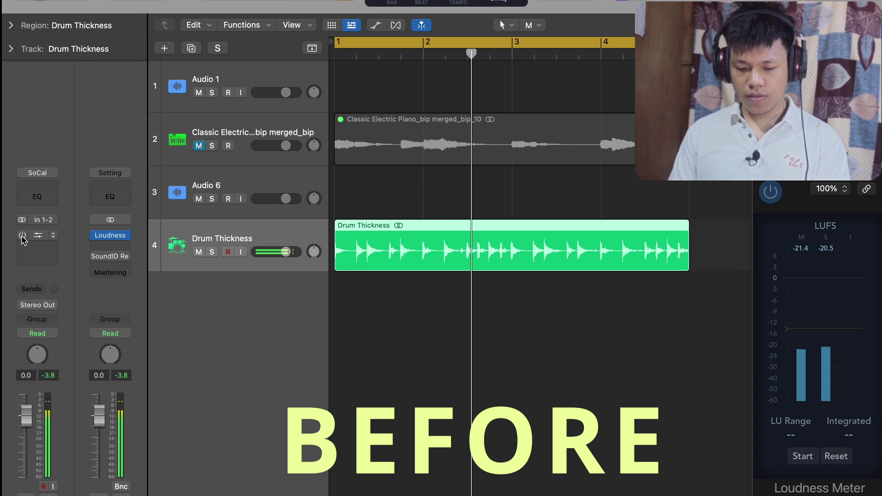
left_click(22, 235)
key("Return")
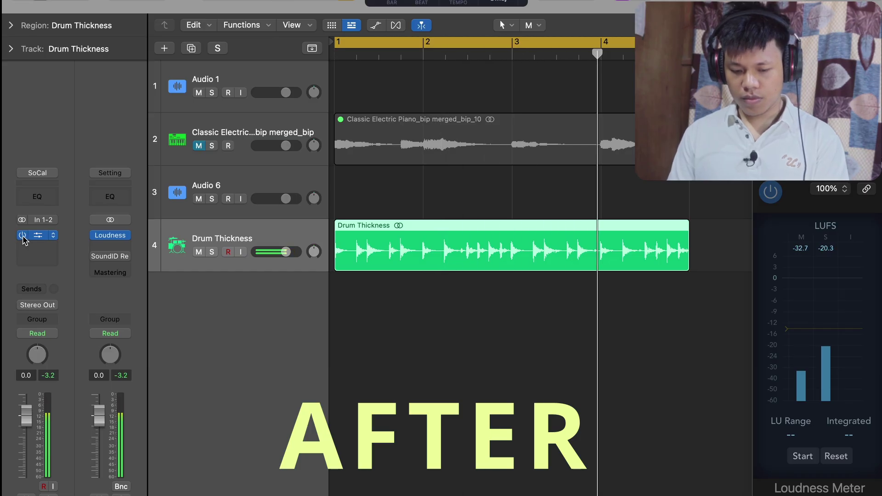
left_click(22, 235)
key("Return")
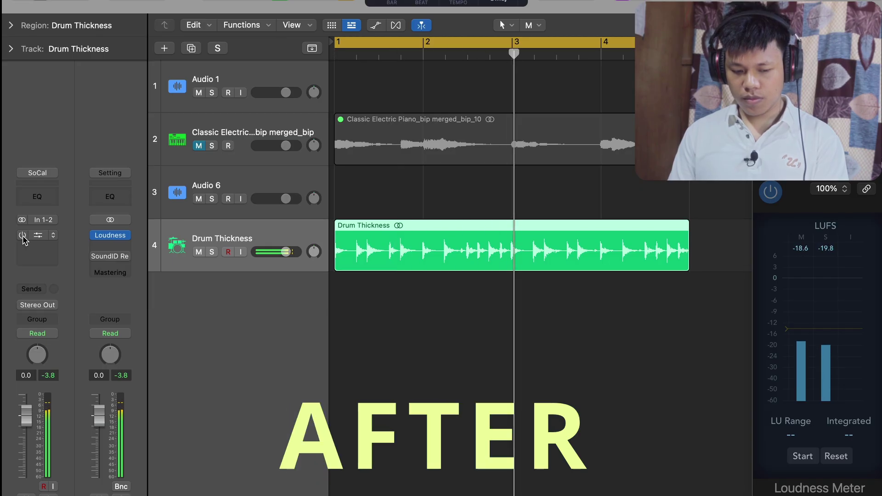
left_click(22, 236)
key("Return")
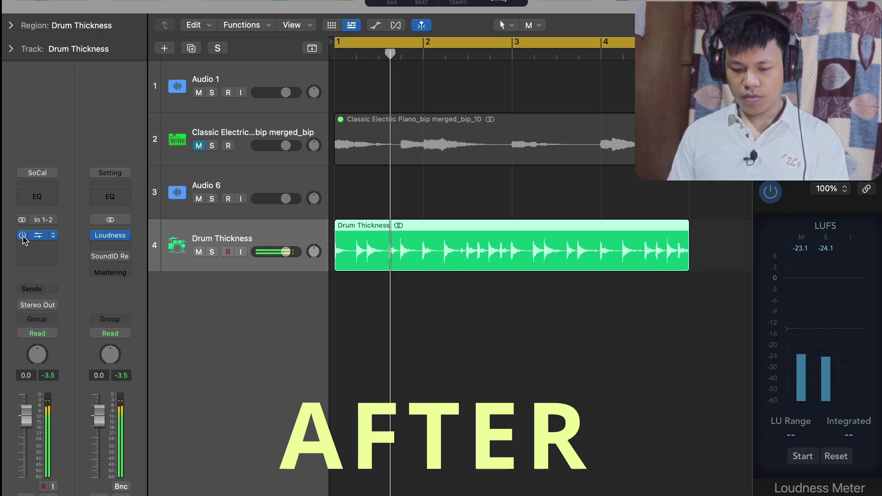
key("space")
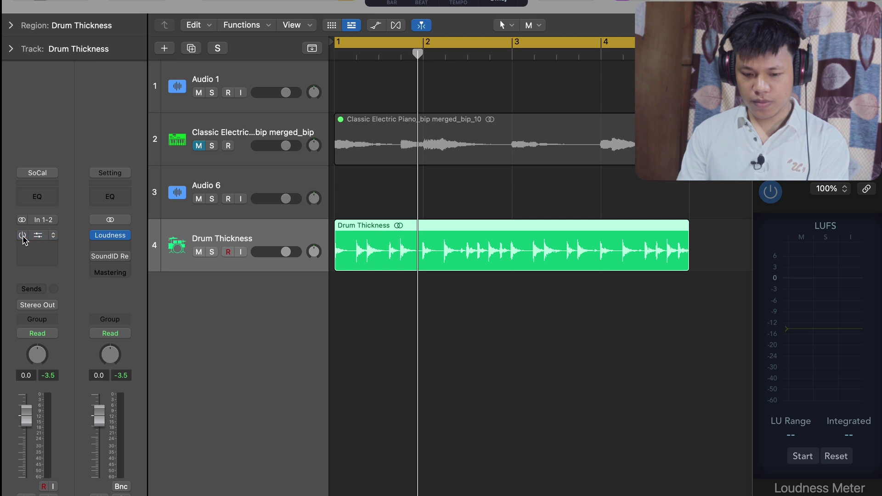
Step: Replay the drum loop and toggle Pro-C 2's bypass once more to recheck the dry sound against the compressed sound
key("space")
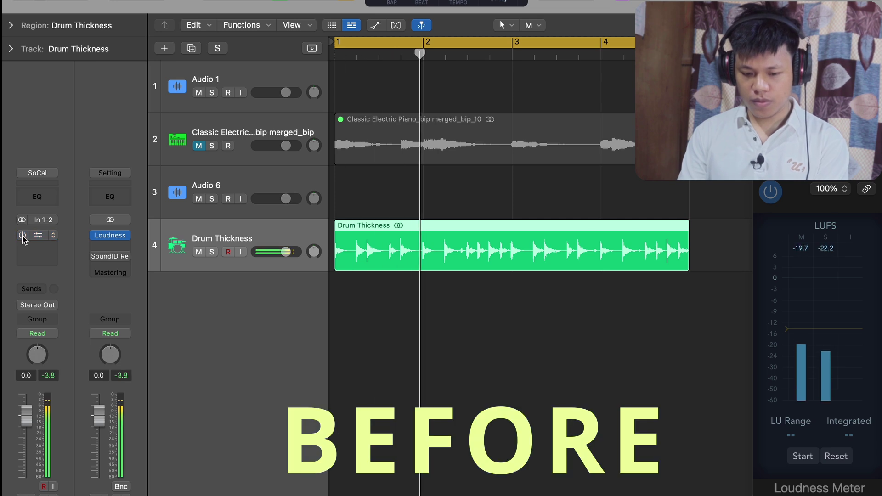
key("space")
left_click(22, 235)
key("space")
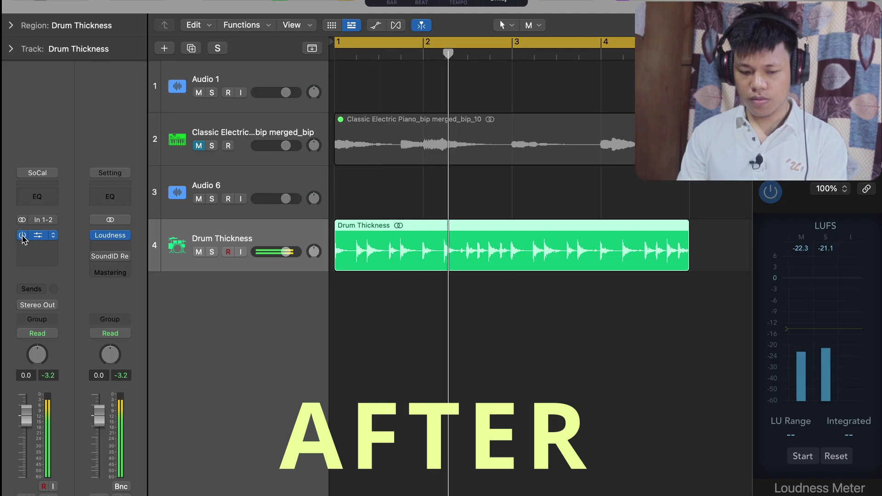
key("space")
key("space")
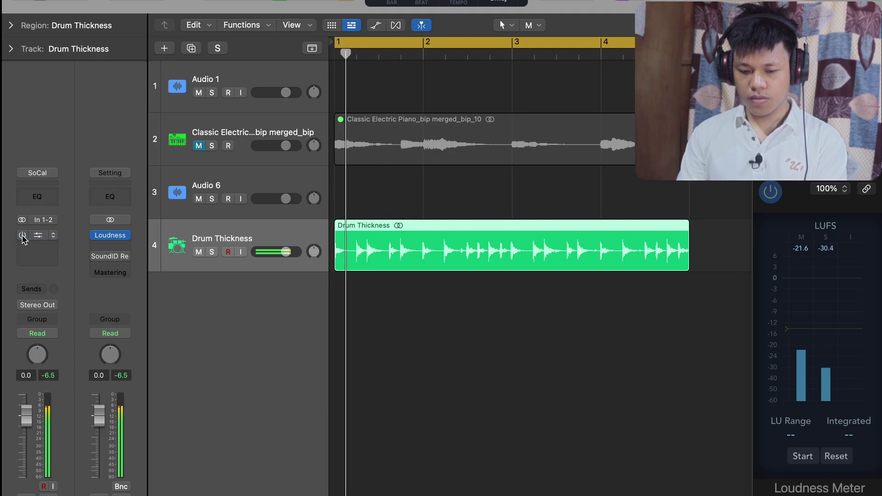
key("space")
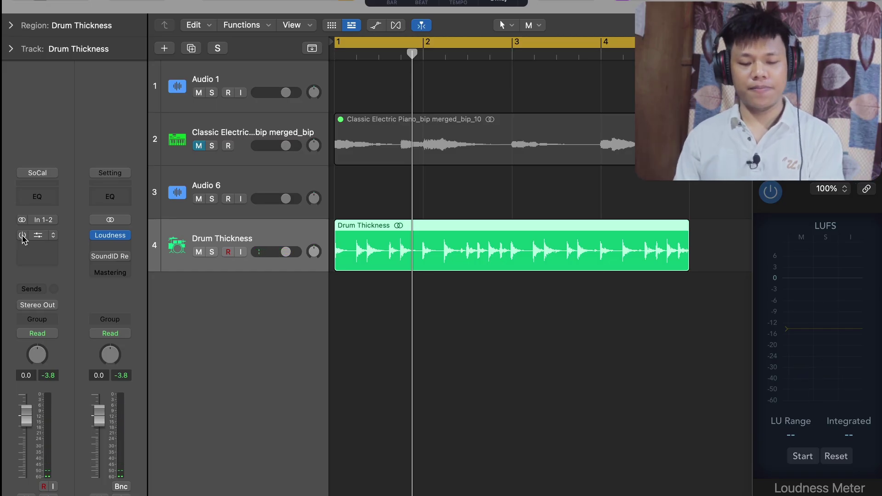
key("space")
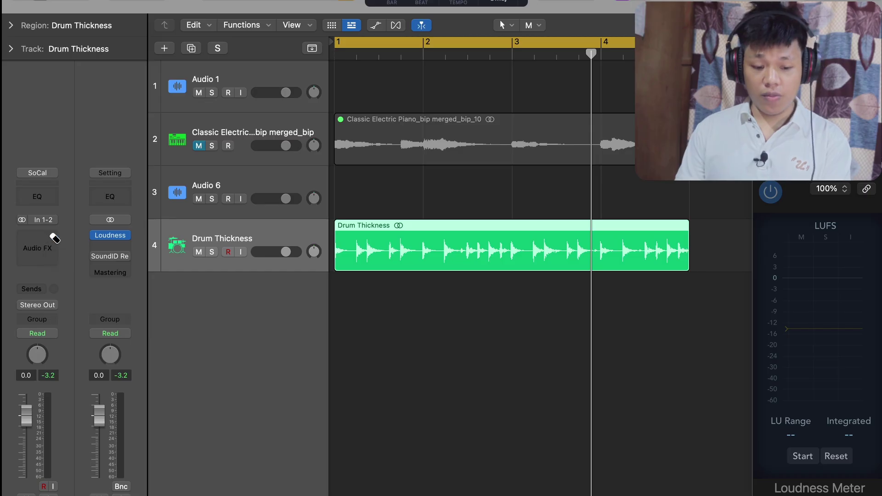
Step: Insert a stereo bx_townhouse Buss Compressor on the Drum Thickness track, starting from maximum threshold, ratio 10 and the fastest attack and release
left_click(52, 242)
mouse_move(115, 279)
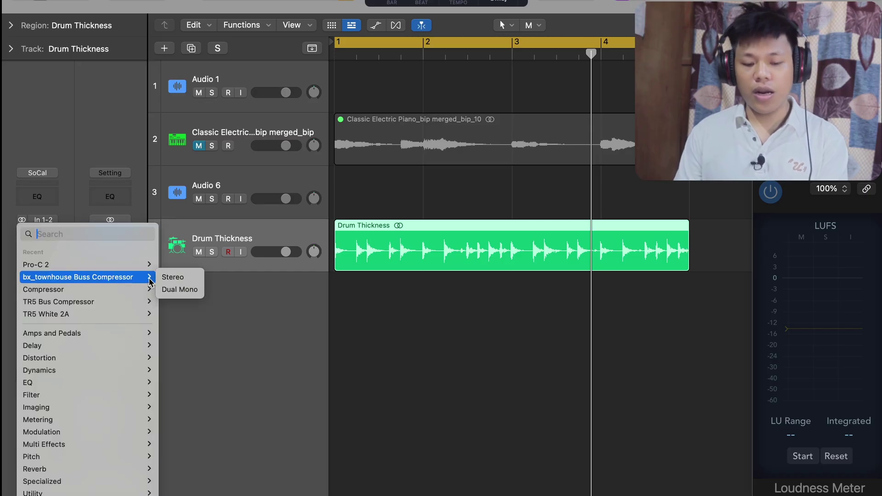
left_click(171, 277)
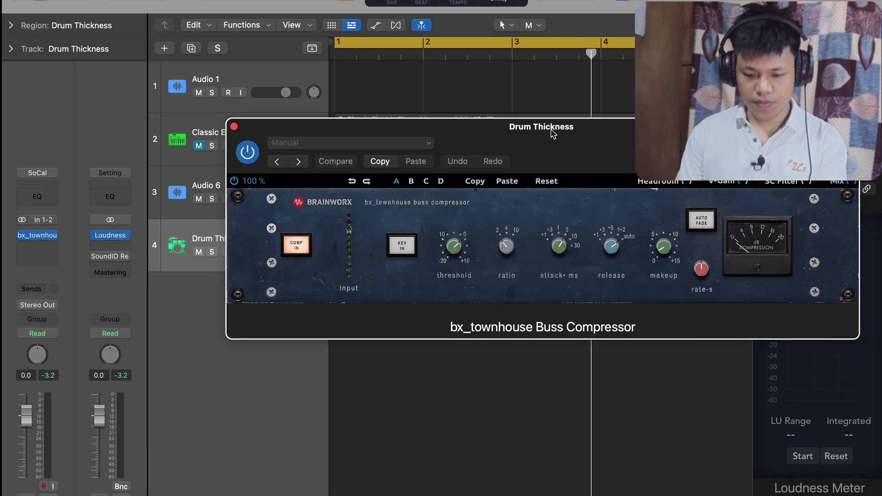
left_click(512, 226)
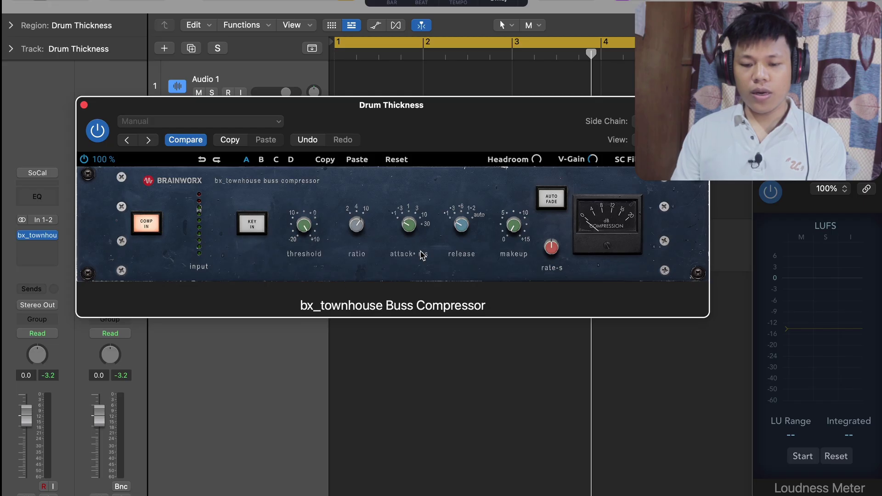
left_click_drag(404, 131, 404, 111)
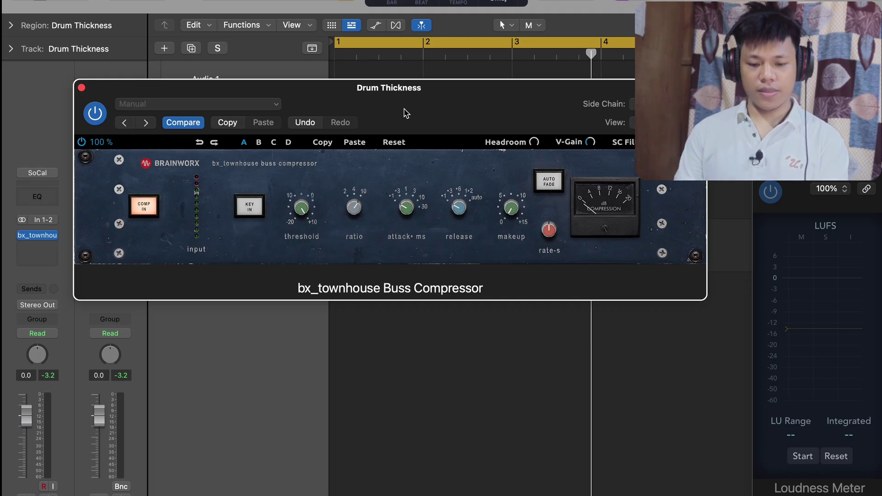
Step: Play the drum loop and set bx_townhouse by ear to a lower threshold, 30 ms attack, slower release and ratio 2
key("space")
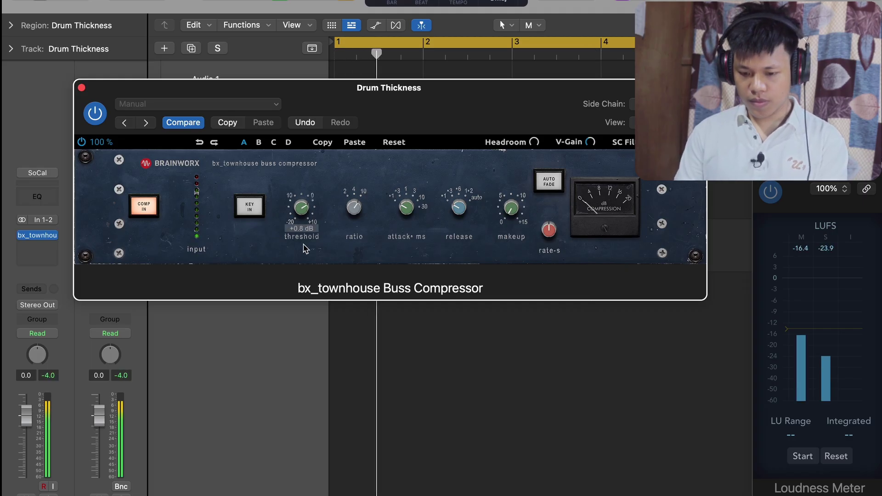
scroll(303, 220, "down", 3)
scroll(303, 220, "down", 1)
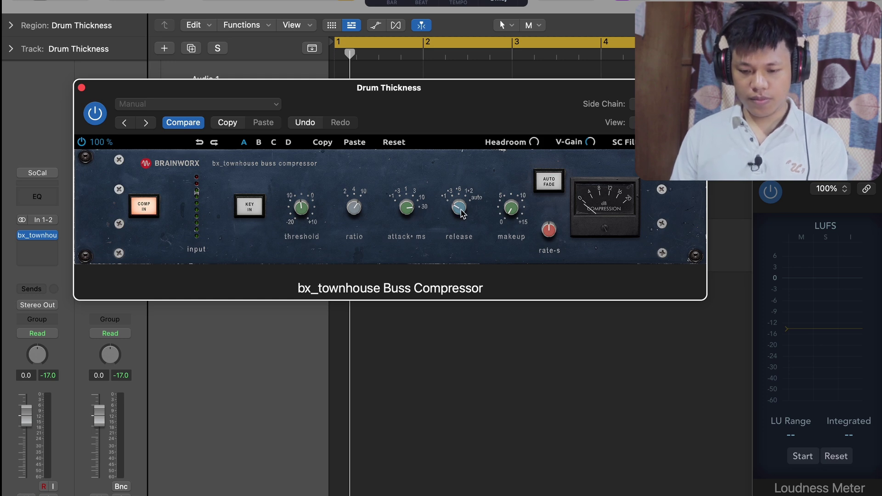
key("space")
mouse_move(457, 203)
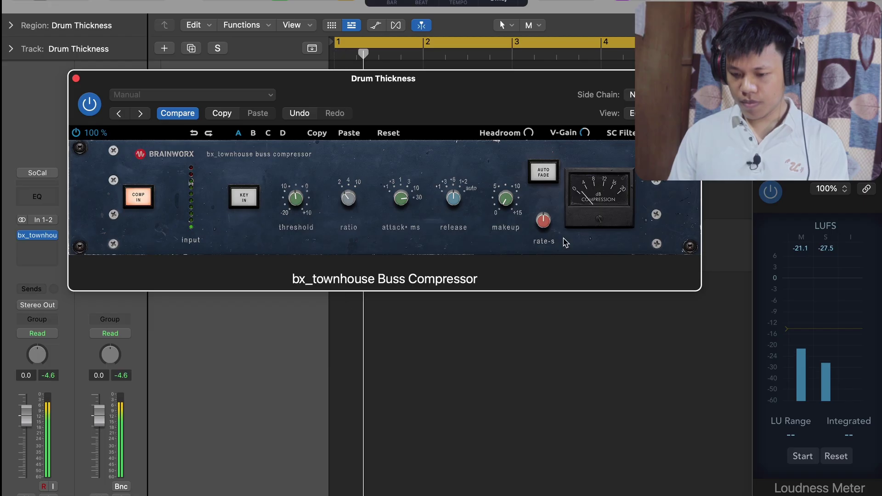
Step: Fine-tune bx_townhouse's makeup gain against the loudness meter while the drum loop plays, and close the plug-in window
left_click_drag(502, 205, 504, 190)
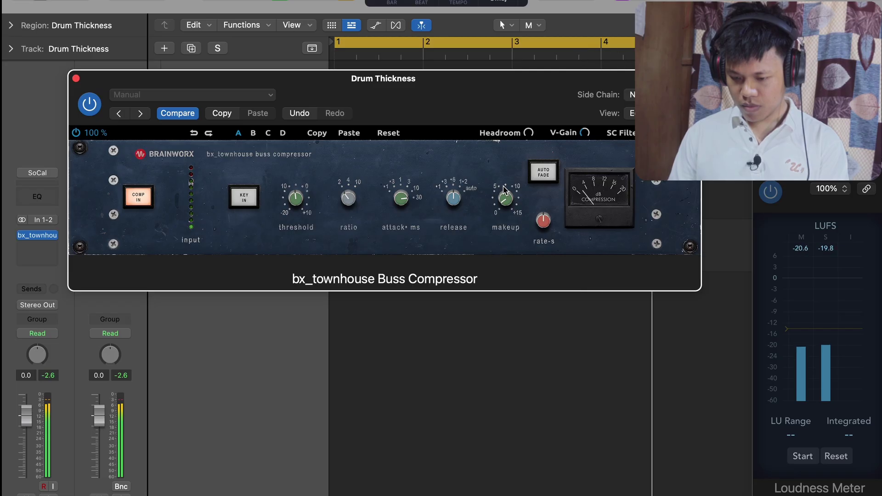
left_click_drag(505, 202, 506, 203)
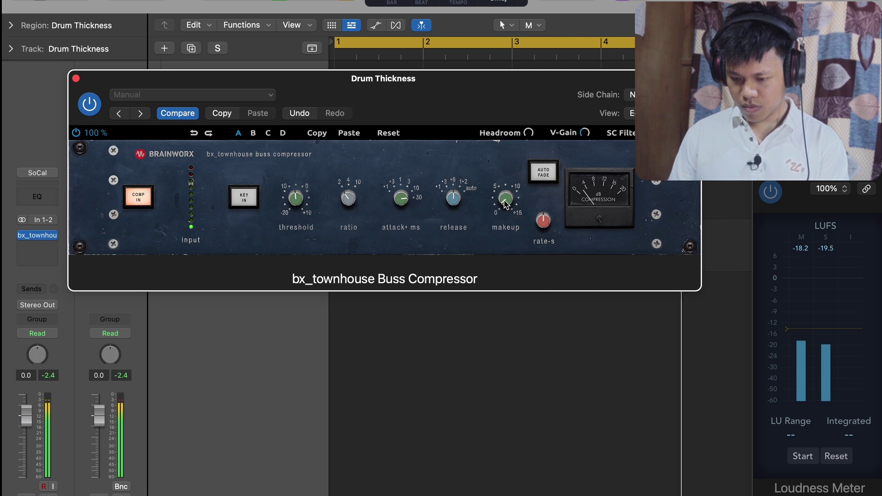
left_click_drag(505, 200, 503, 200)
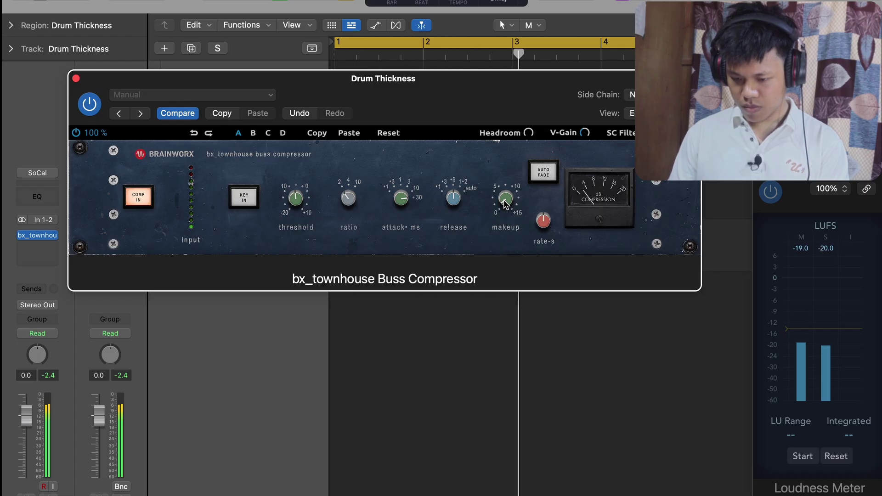
key("space")
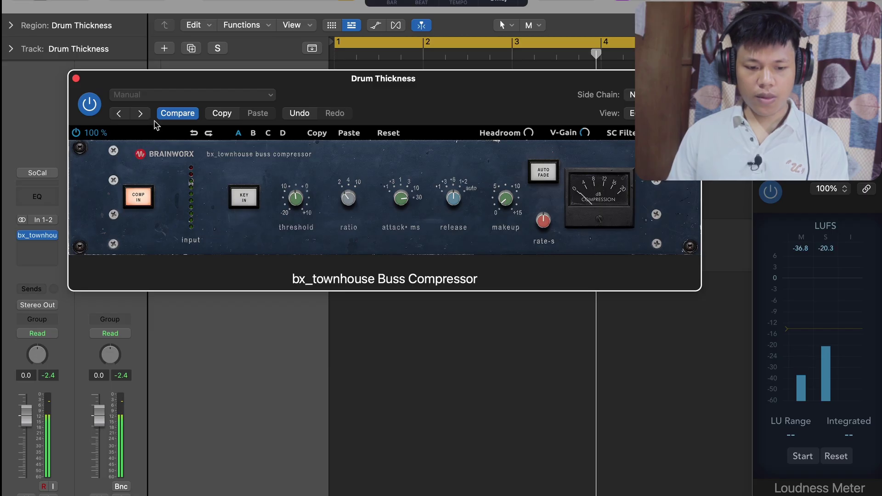
left_click(76, 78)
Step: Compare the drum loop with bx_townhouse bypassed and active, restarting playback for each version
mouse_move(23, 236)
key("Return")
key("space")
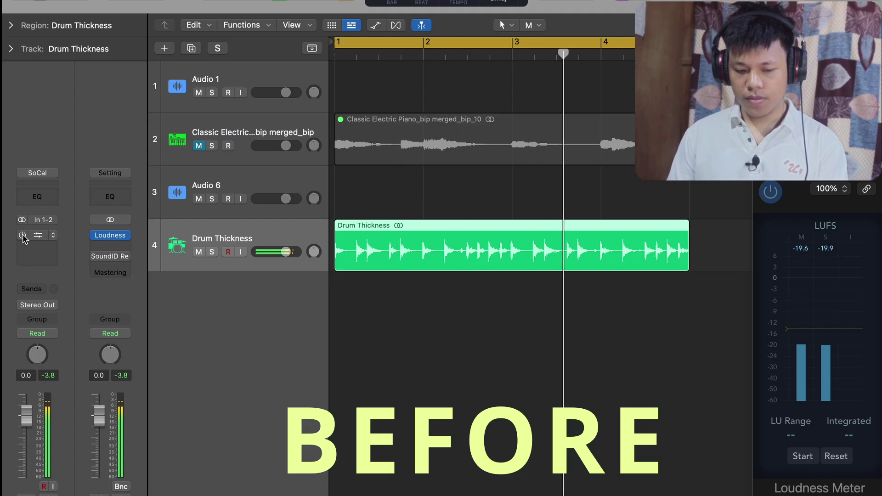
left_click(22, 235)
key("Return")
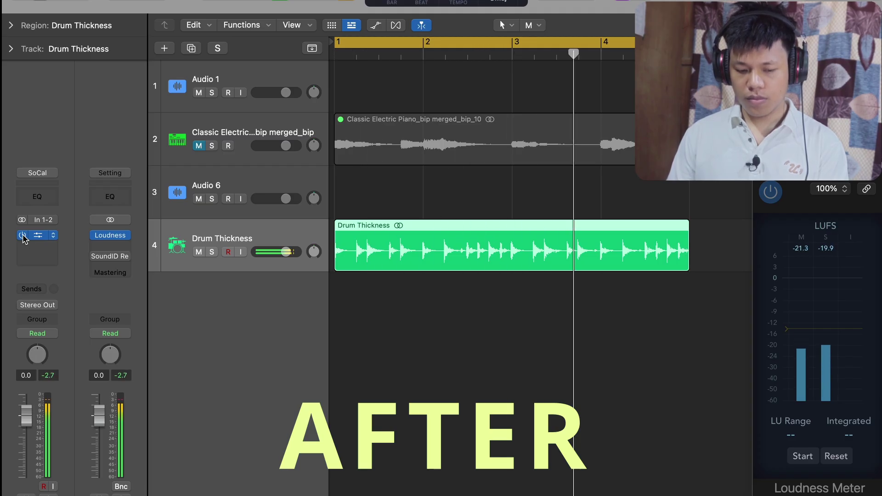
left_click(22, 235)
key("Return")
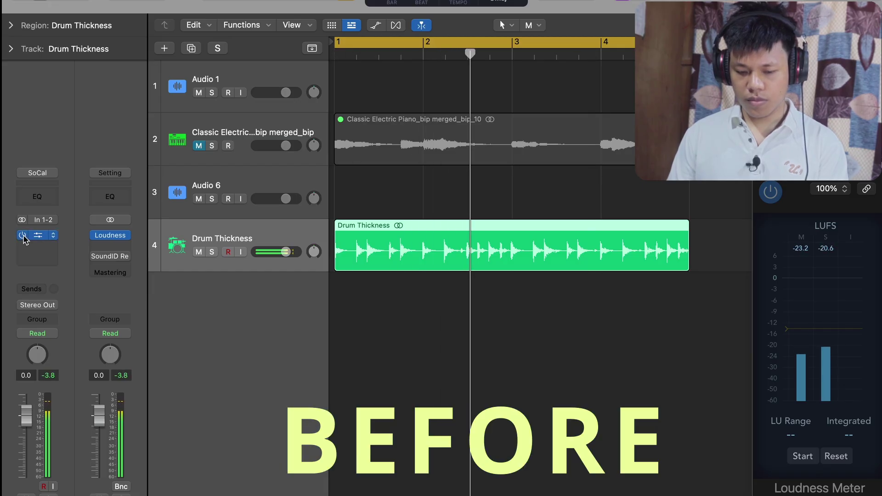
left_click(22, 235)
key("Return")
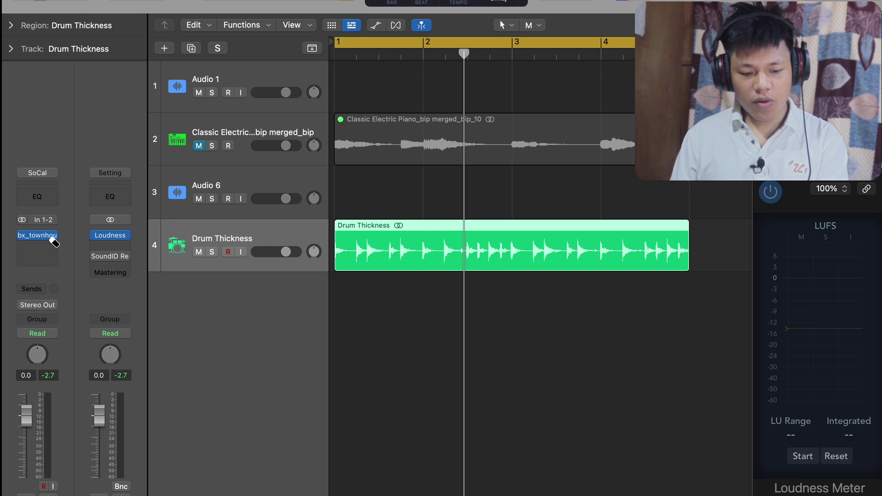
Step: Remove bx_townhouse from the drum track and consult the compression styles chart in Preview before returning to Logic Pro
left_click_drag(54, 242, 62, 260)
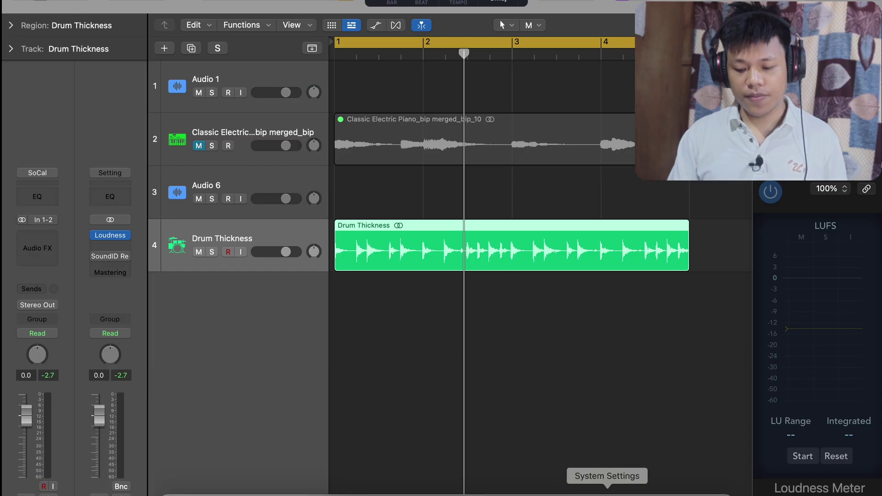
left_click(639, 490)
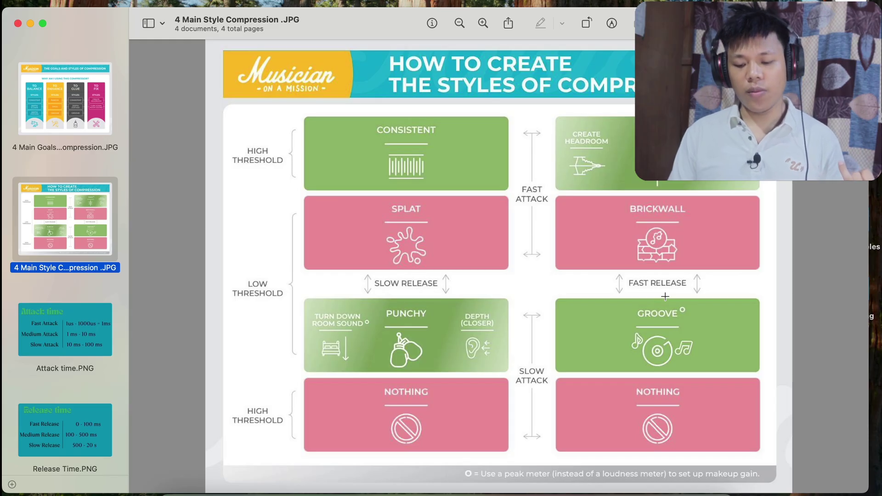
left_click(664, 488)
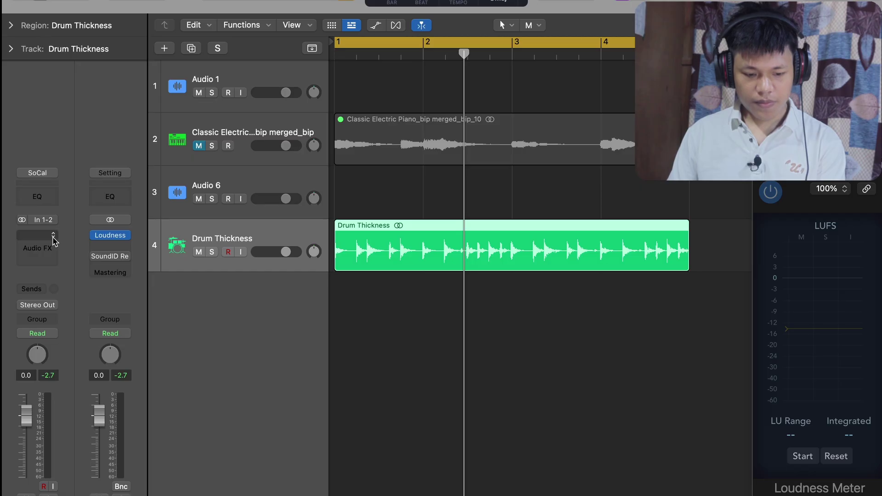
Step: Insert a stereo instance of FabFilter Pro-C 2 on the Drum Thickness track
left_click(53, 237)
mouse_move(64, 277)
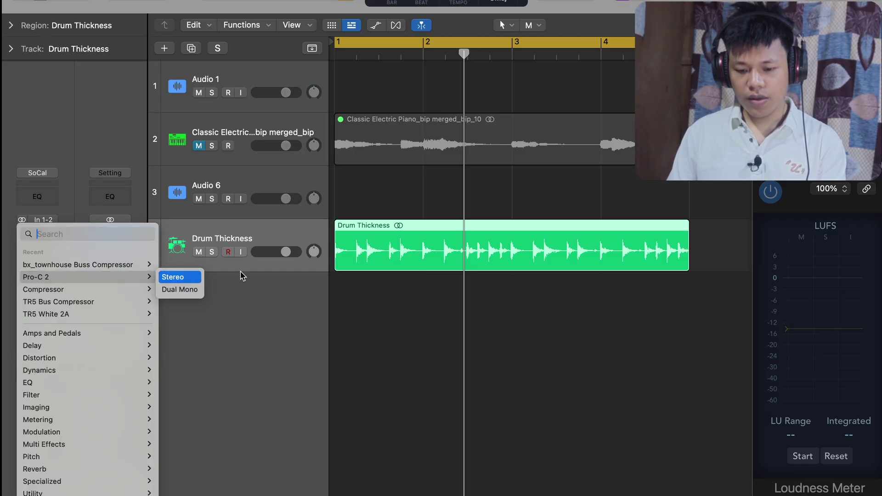
left_click(179, 277)
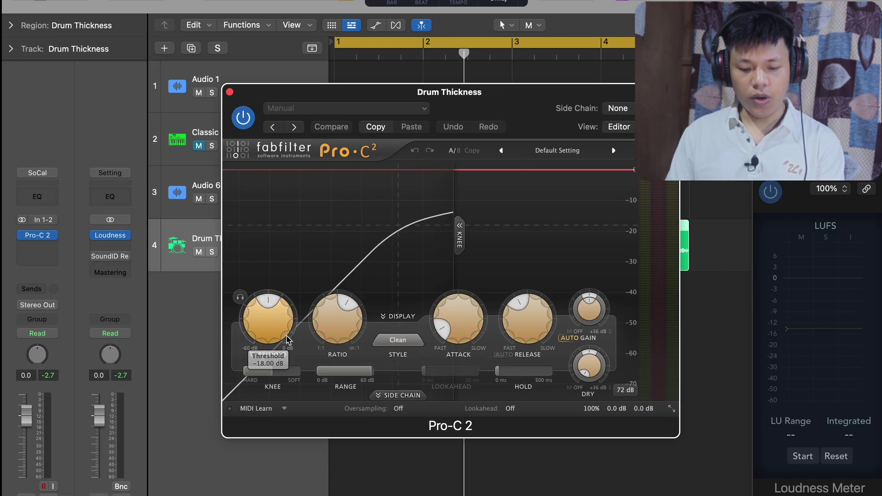
Step: Prepare Pro-C 2 with the hardest knee, fastest attack and release, maximum ratio, auto gain off and threshold at 0 dB
left_click_drag(271, 371, 244, 371)
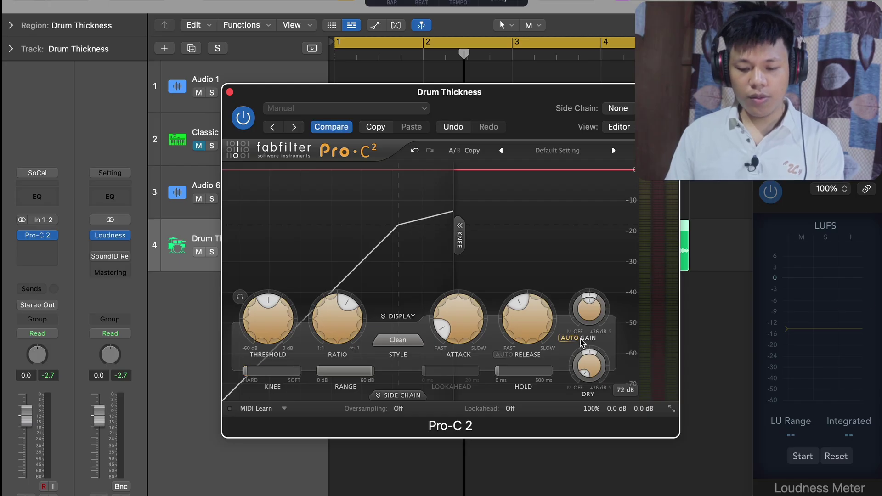
left_click_drag(458, 317, 459, 331)
left_click_drag(527, 317, 451, 416)
left_click_drag(338, 317, 338, 294)
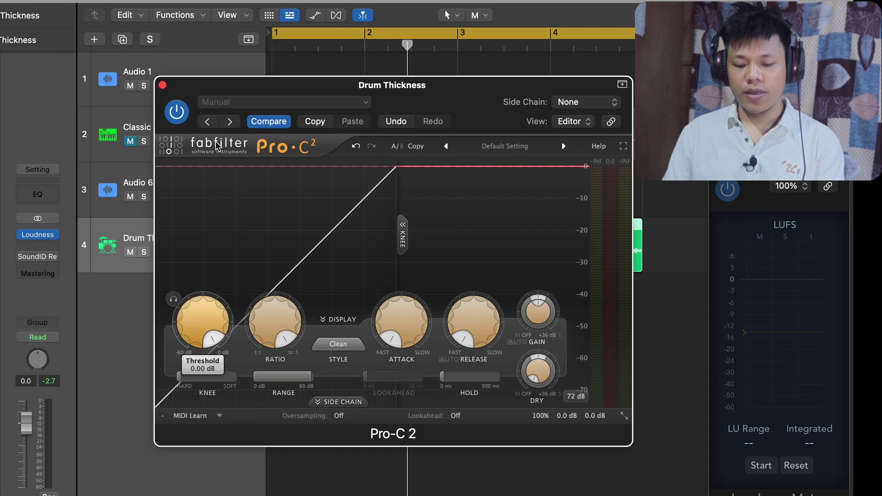
left_click_drag(268, 332, 273, 381)
Step: Play the drum loop and lower the Pro-C 2 threshold by ear to about -20 dB
key("space")
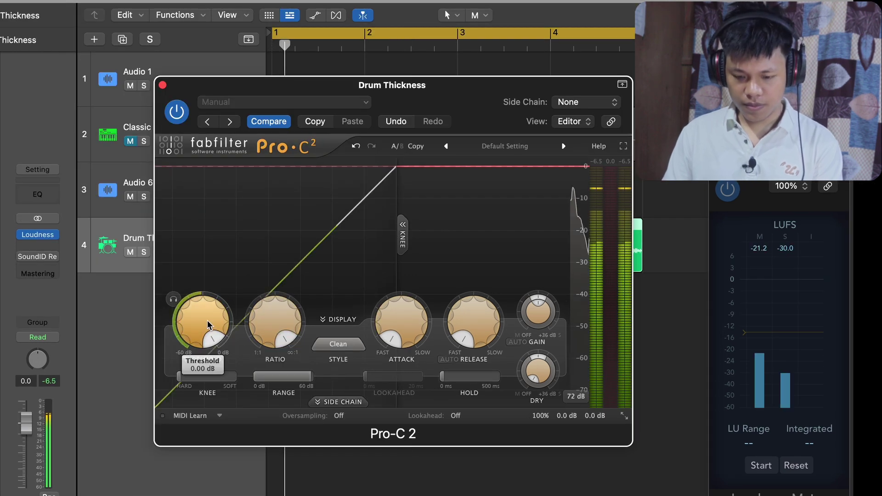
left_click_drag(208, 387, 212, 417)
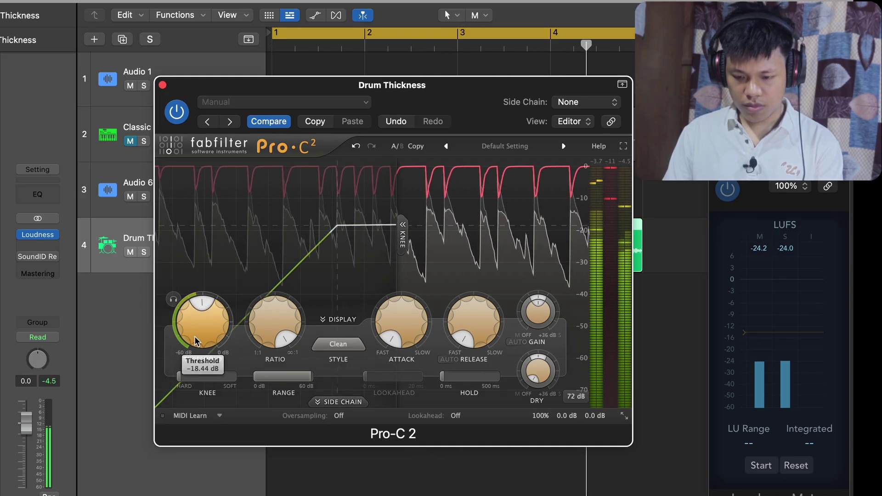
scroll(194, 341, "down", 3)
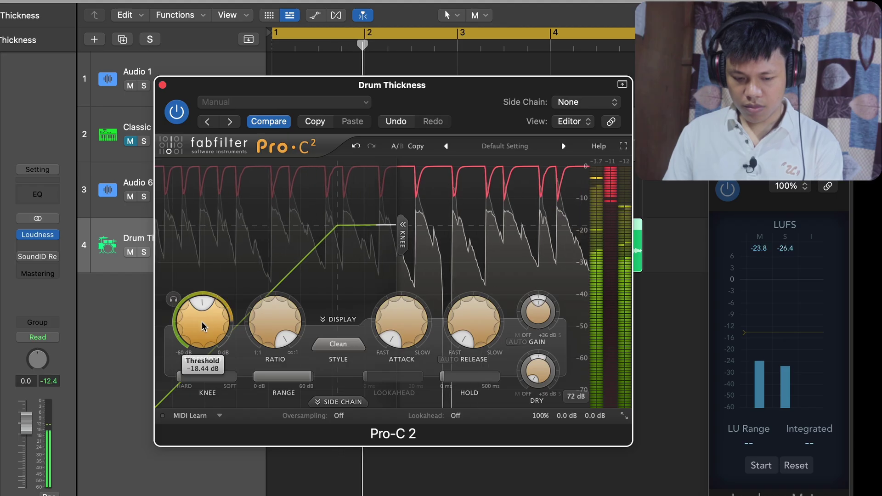
Step: Slow the attack by ear to about 57 ms and the release to about 75 ms while the drum loop plays
mouse_move(395, 335)
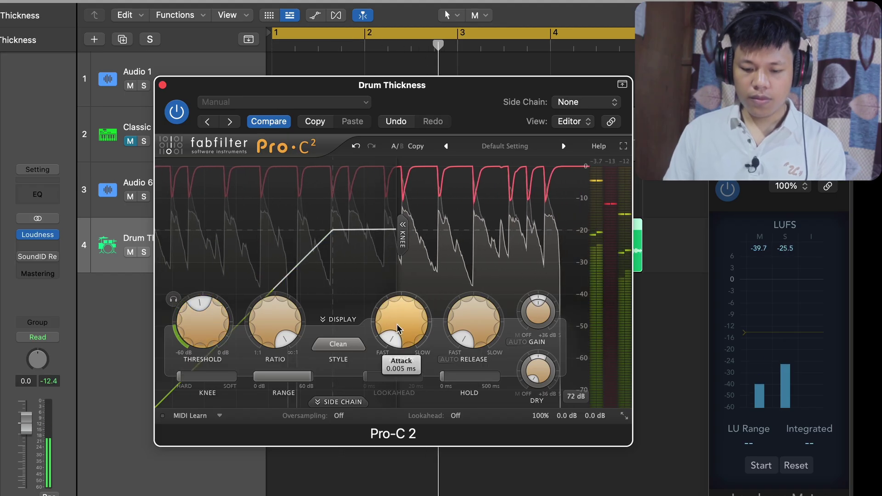
scroll(395, 336, "up", 10)
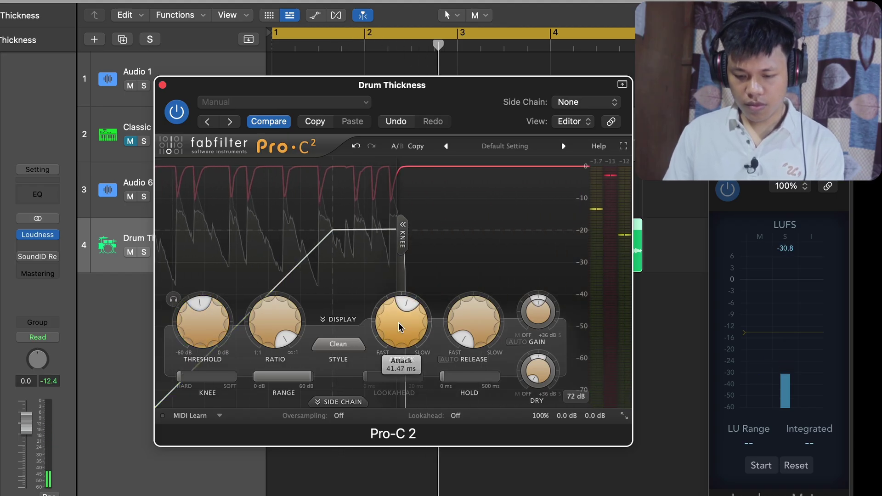
scroll(394, 333, "up", 2)
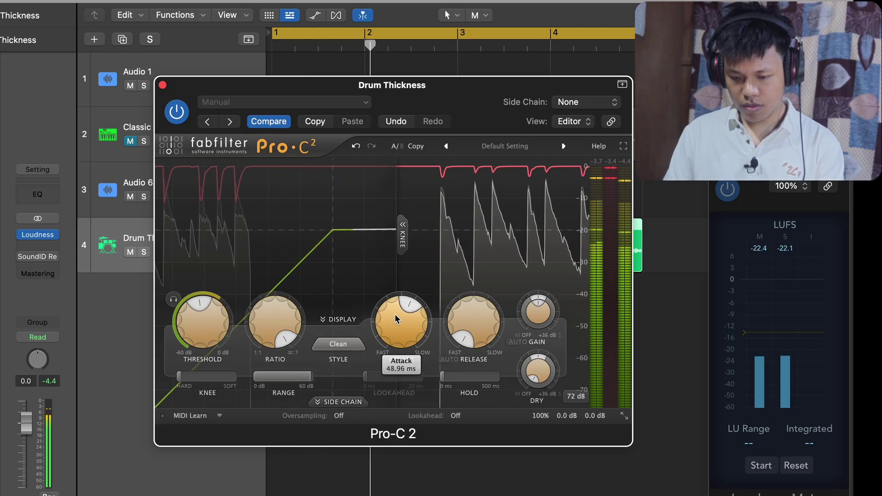
scroll(396, 317, "up", 2)
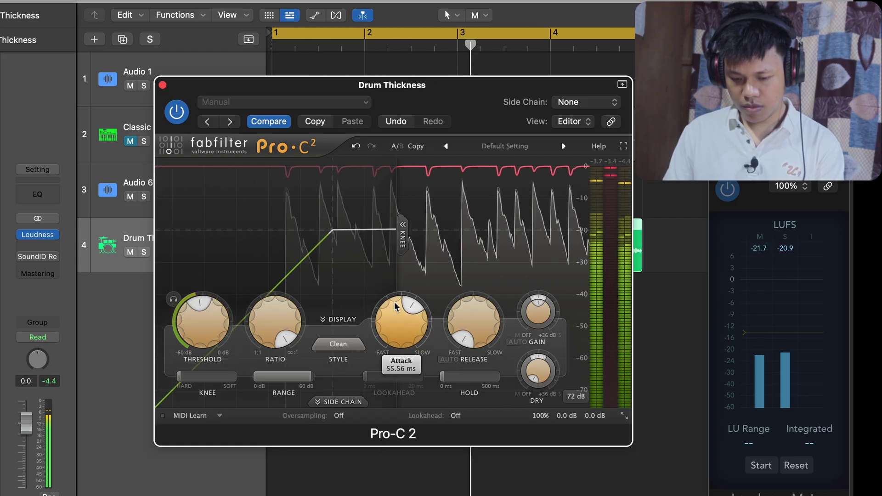
mouse_move(468, 335)
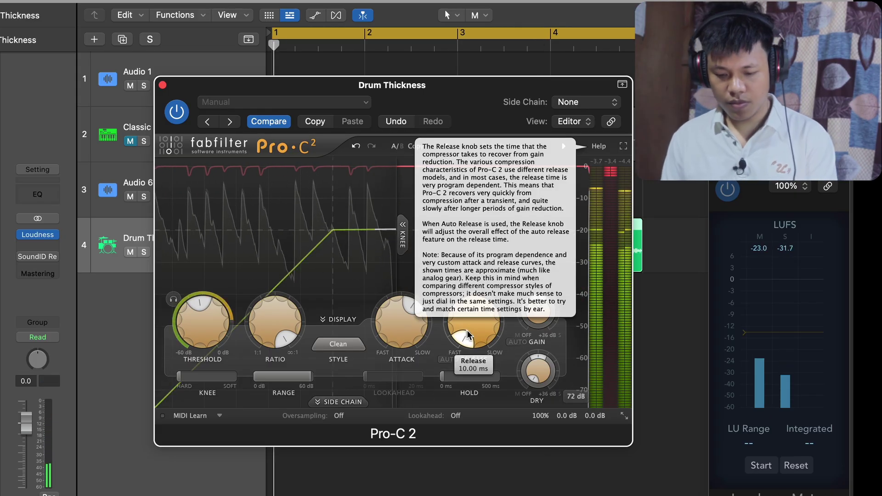
left_click_drag(460, 292, 456, 269)
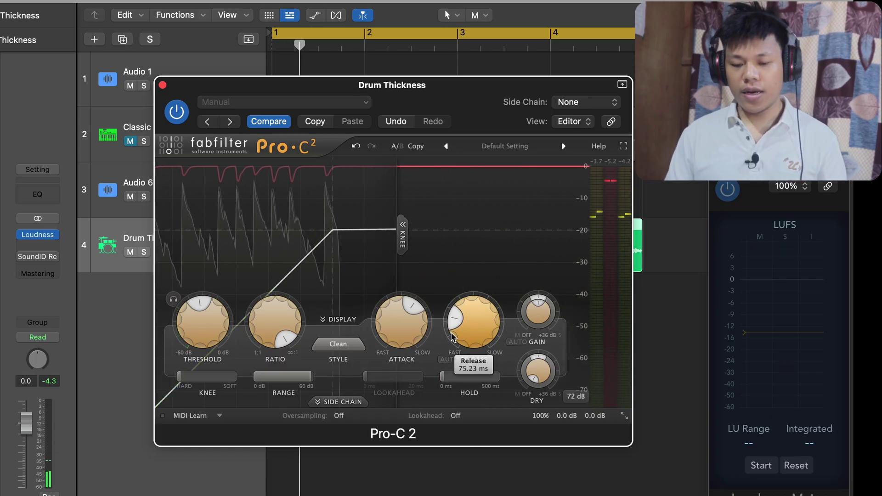
Step: Rearrange the plug-in and Logic Pro windows to check the project tempo for the Delay Time Calculator
left_click_drag(428, 110, 401, 104)
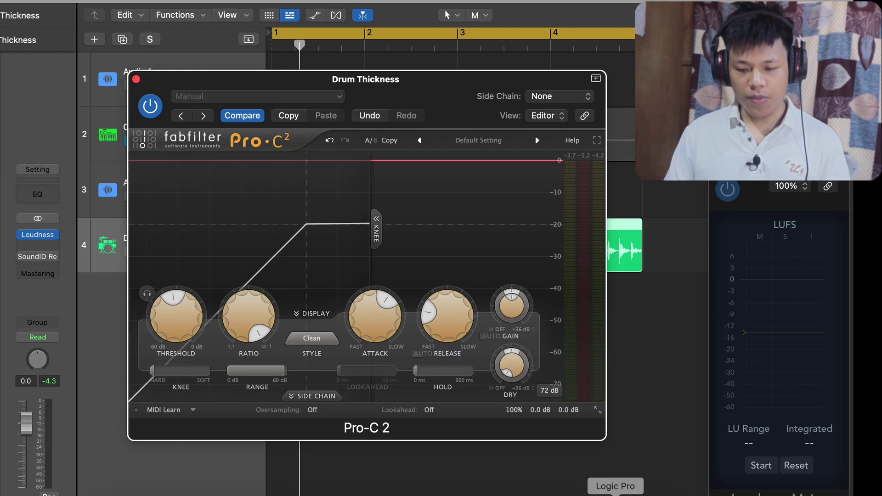
left_click_drag(429, 81, 417, 95)
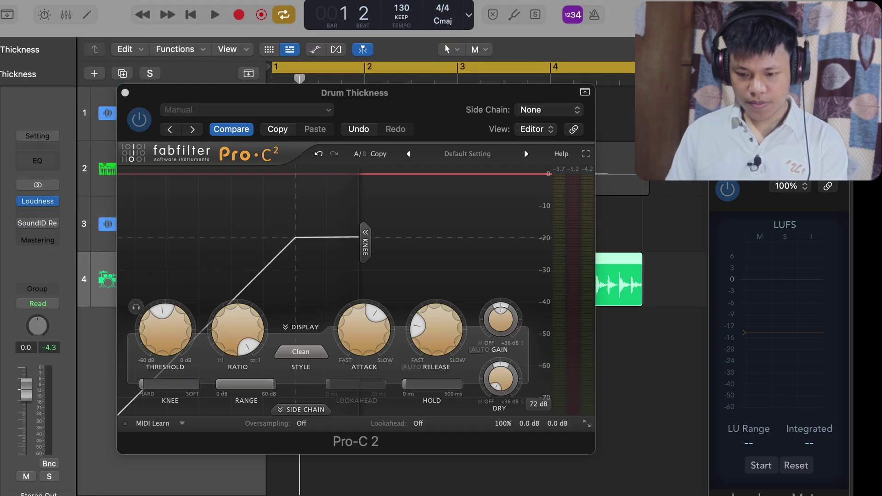
left_click_drag(444, 44, 545, 207)
left_click_drag(363, 12, 363, 132)
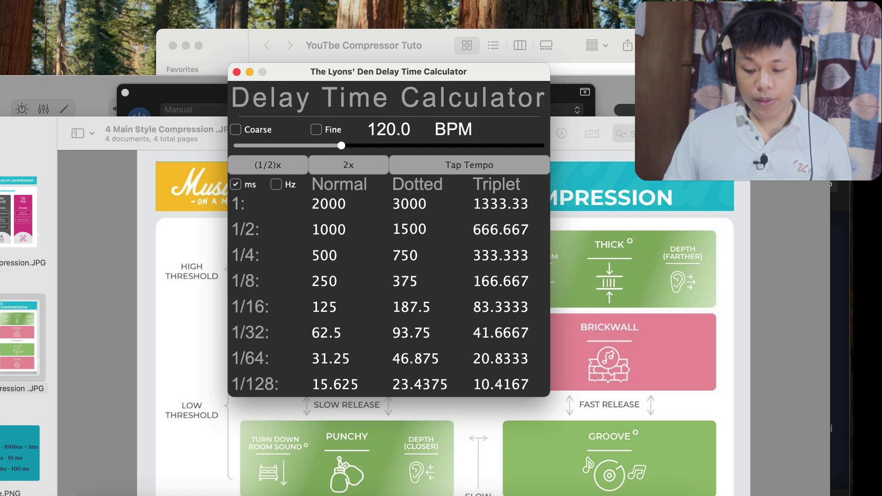
left_click(601, 492)
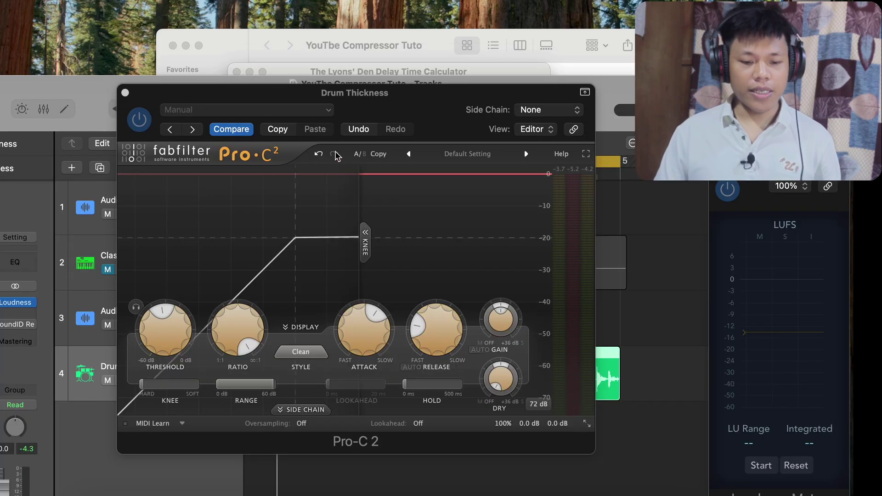
double_click(68, 85)
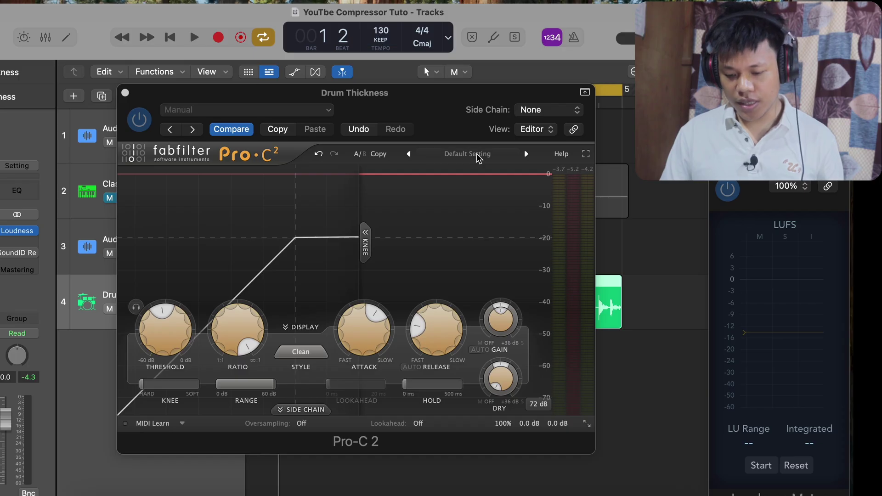
Step: Switch to the Delay Time Calculator and set its tempo to 130 BPM
left_click(650, 494)
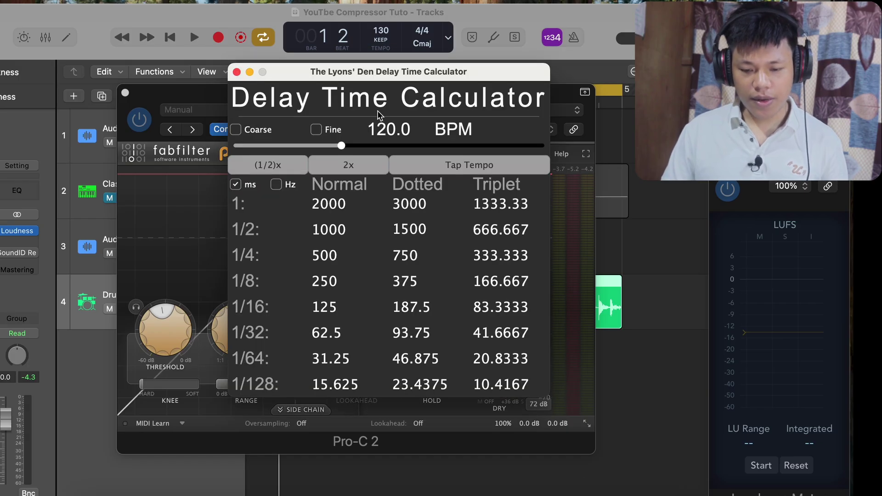
left_click(378, 129)
type("13")
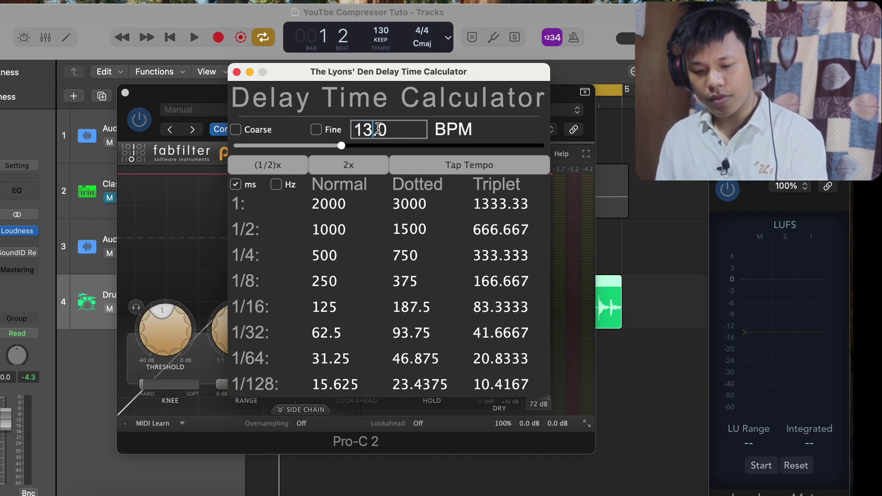
key("Return")
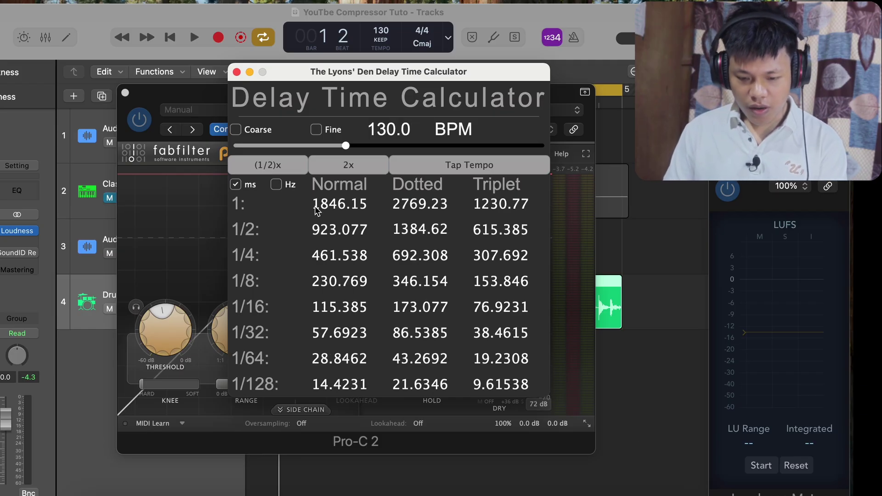
Step: Match the Pro-C 2 release to the calculator's 1/16 triplet time by setting it to about 76.97 ms
left_click_drag(361, 74, 723, 124)
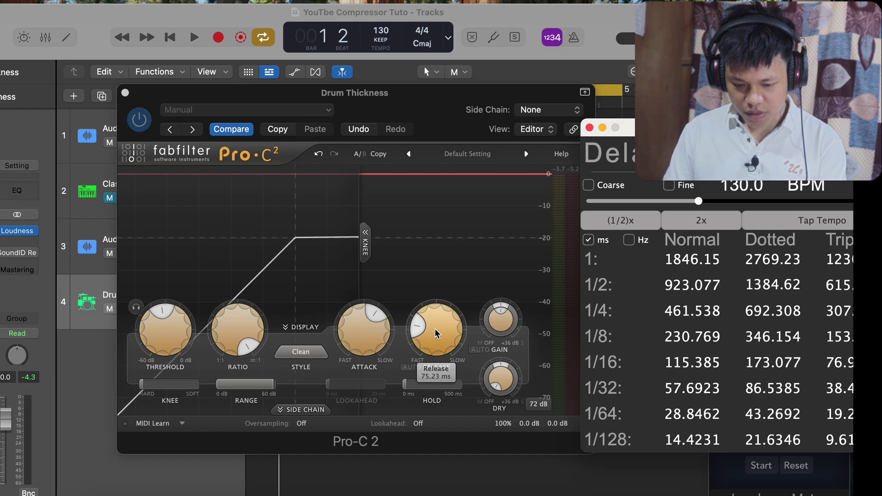
left_click_drag(742, 127, 423, 68)
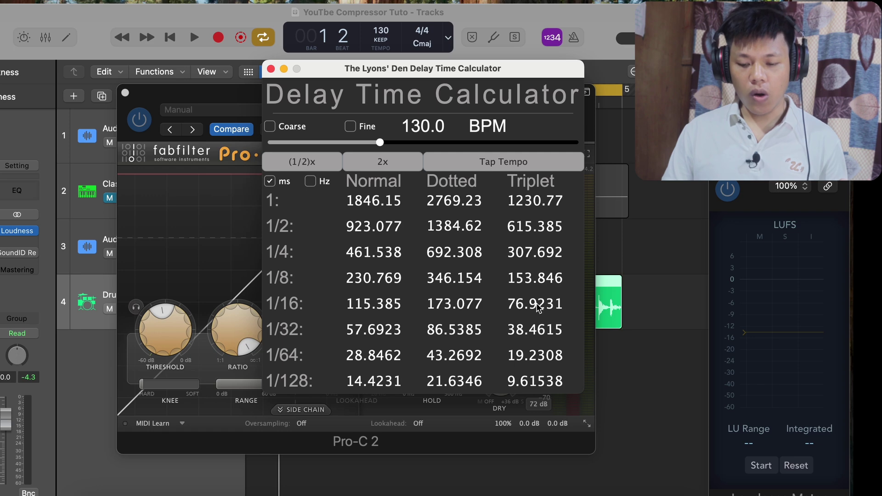
left_click_drag(426, 68, 136, 113)
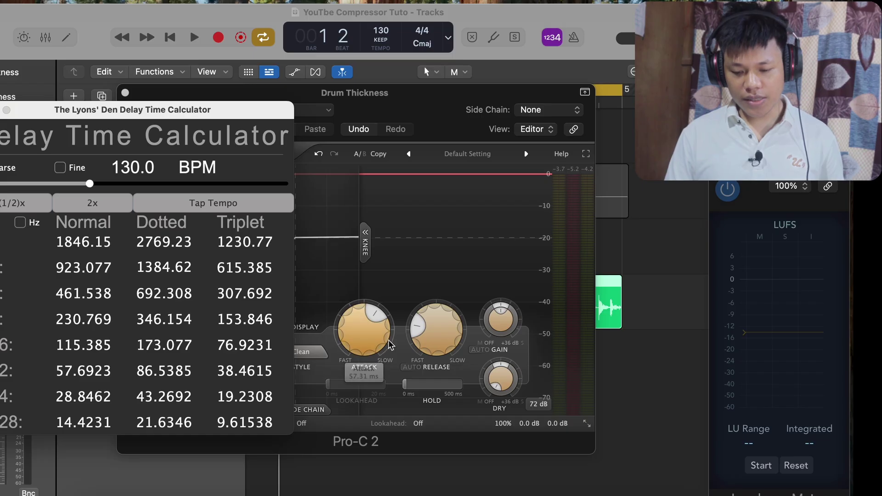
mouse_move(428, 338)
left_click(428, 338)
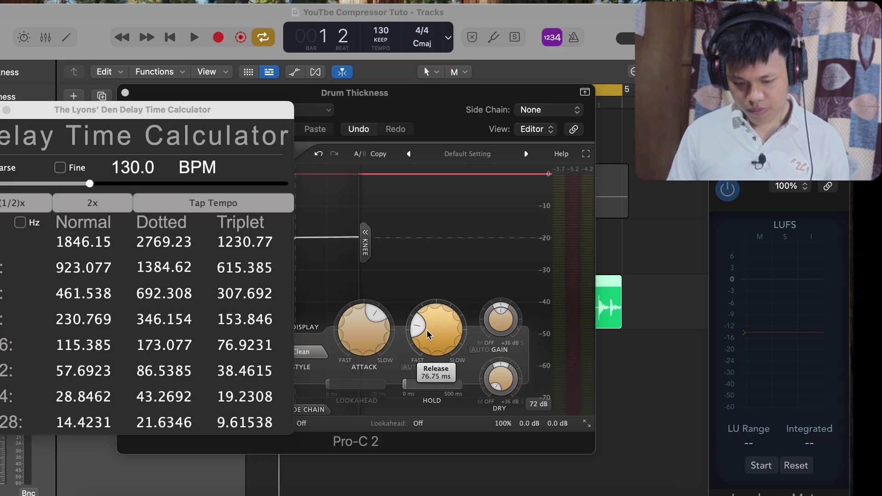
left_click(428, 334)
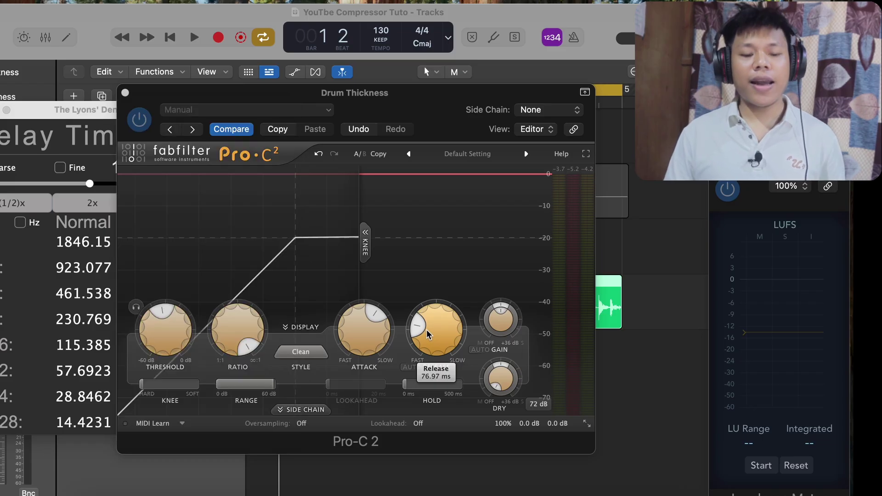
Step: Play the drum loop with the plug-in windows shown and lower the Pro-C 2 ratio by ear
key("v")
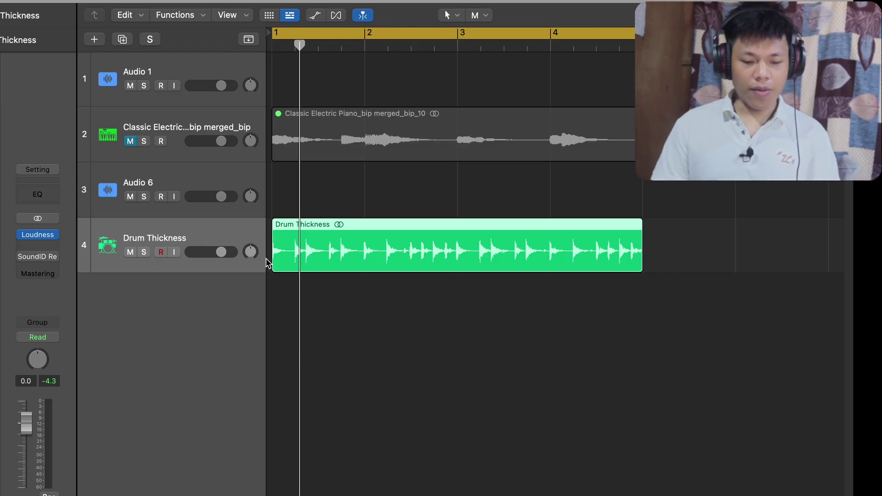
left_click(37, 234)
key("space")
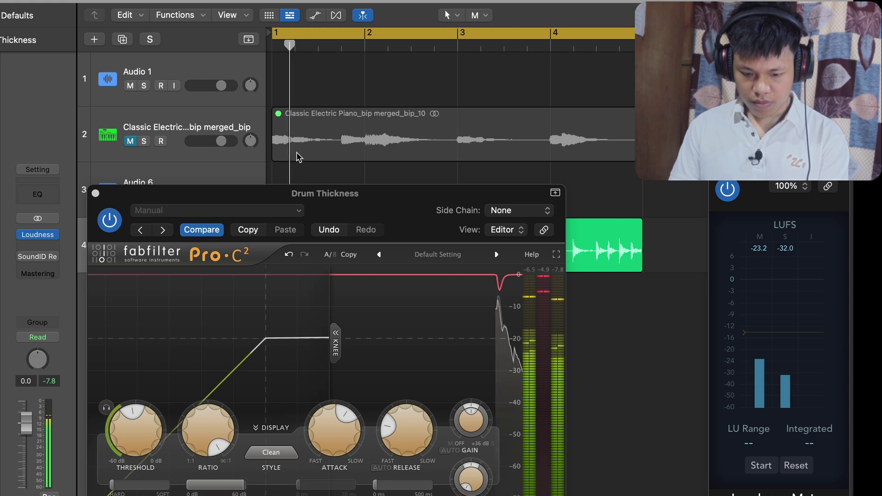
left_click_drag(345, 196, 293, 73)
left_click_drag(163, 321, 144, 274)
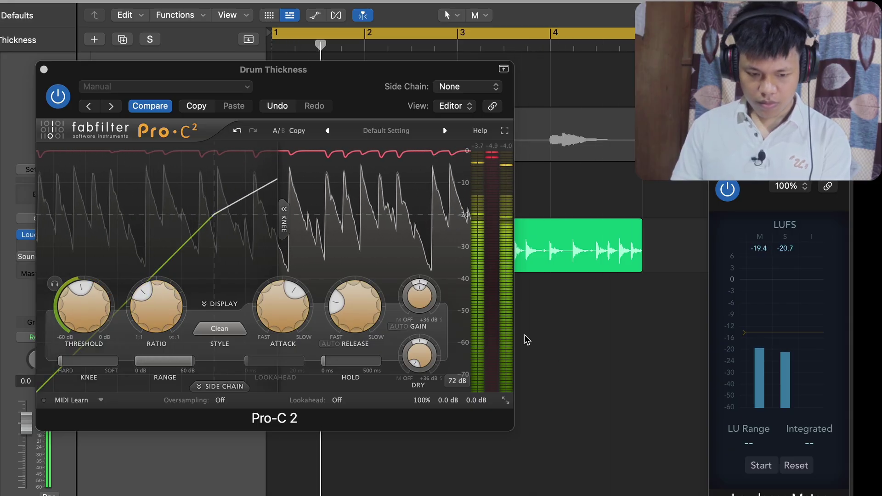
Step: Replay the drum loop with the lower ratio and check its level on the loudness meter
left_click(44, 70)
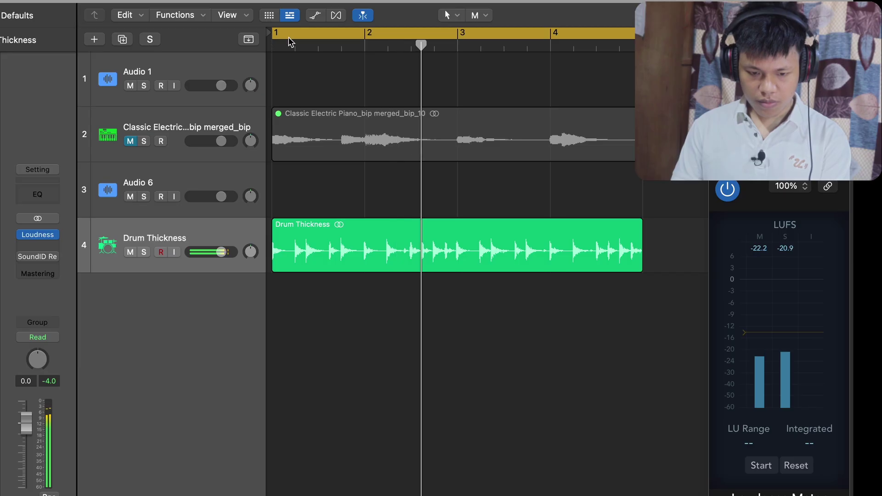
key("v")
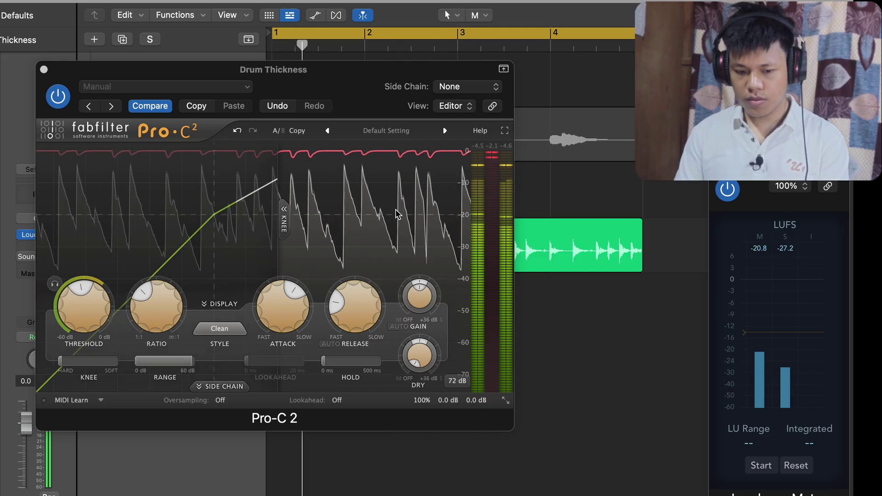
key("space")
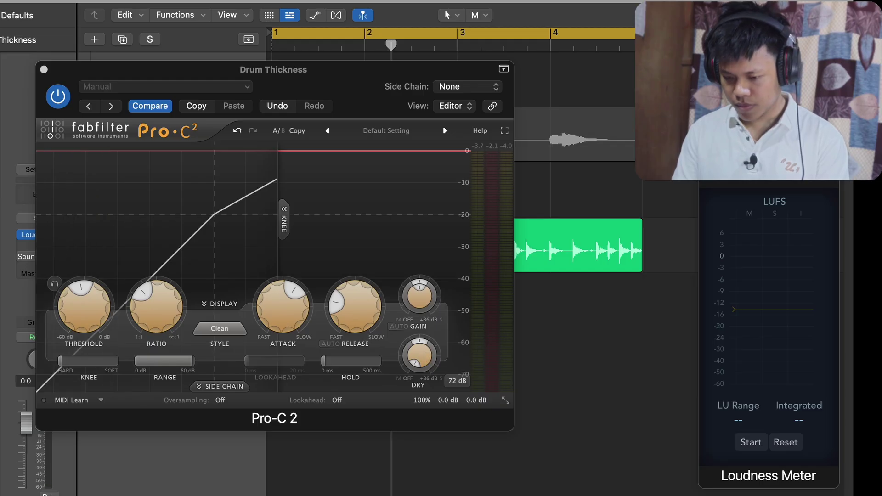
key("space")
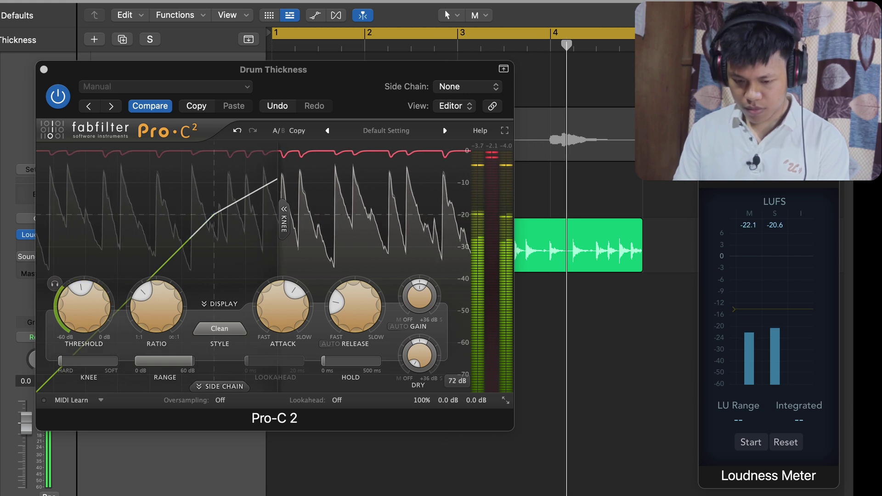
key("space")
Step: Raise the Pro-C 2 output level to about +1.11 dB to make up for the compression
mouse_move(473, 356)
left_click_drag(509, 357, 511, 328)
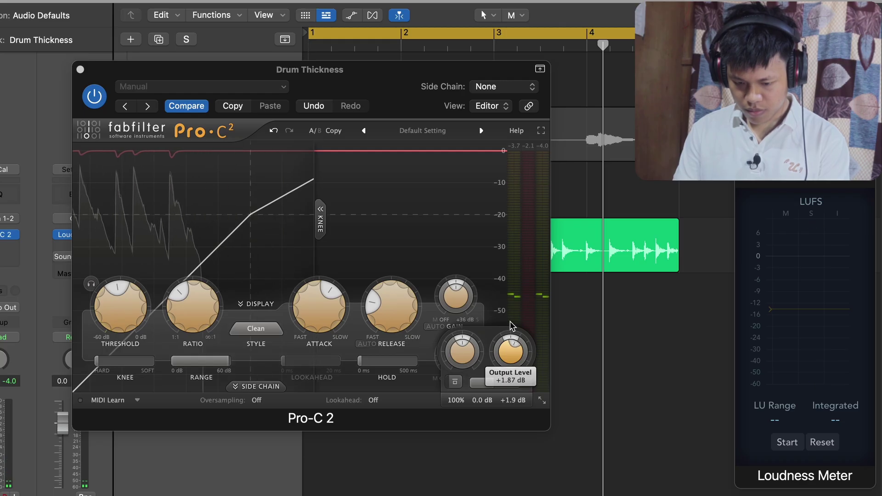
left_click_drag(510, 330, 510, 340)
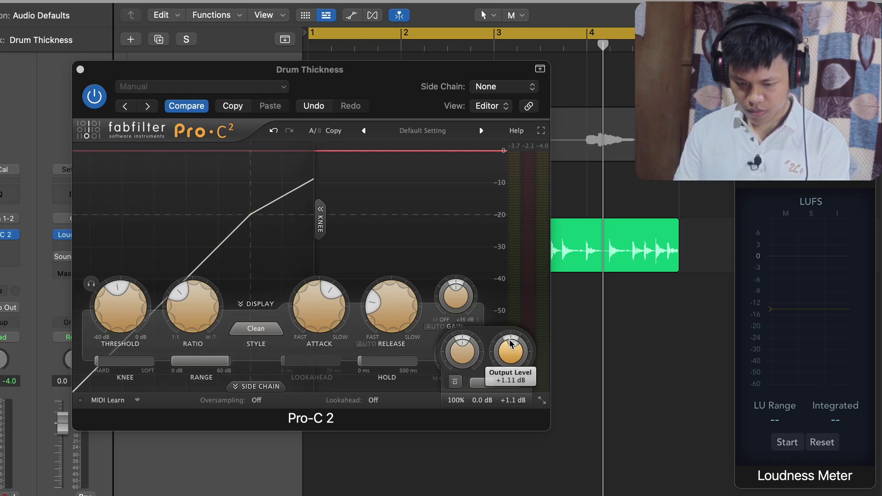
Step: Compare the drum loop's loudness with Pro-C 2 bypassed and with it active, leave it active and close its window
left_click(100, 99)
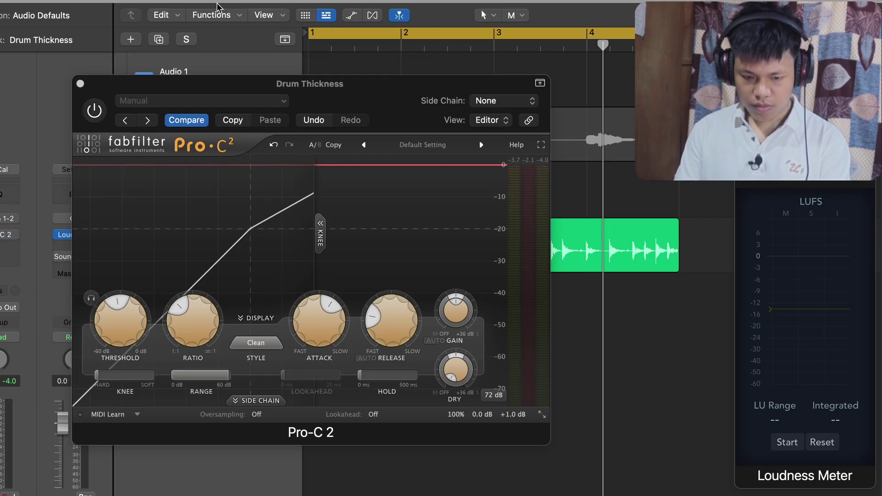
key("space")
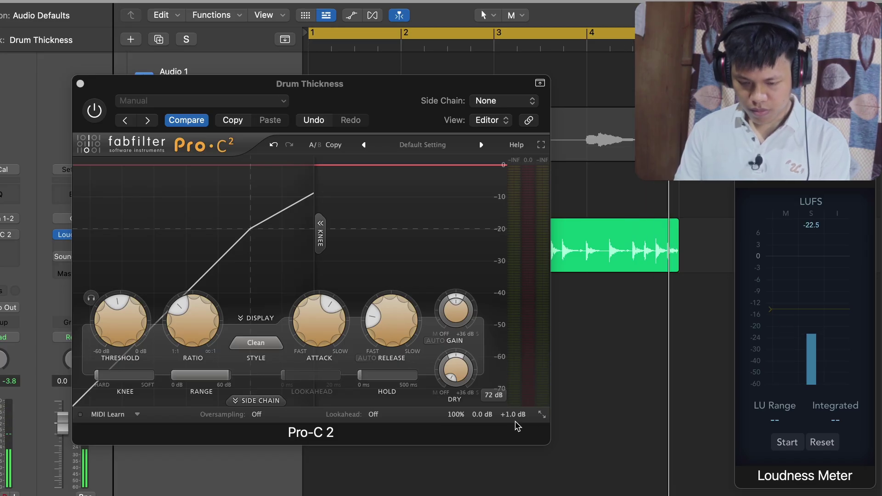
mouse_move(513, 417)
left_click(95, 111)
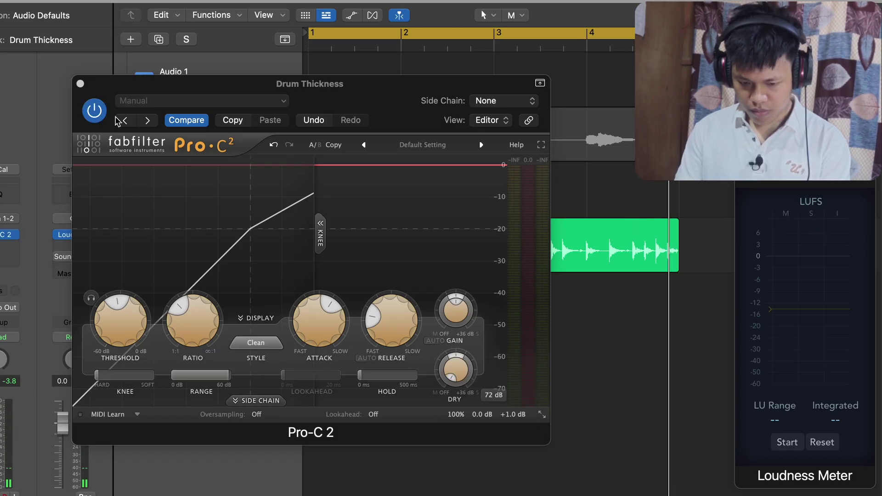
key("space")
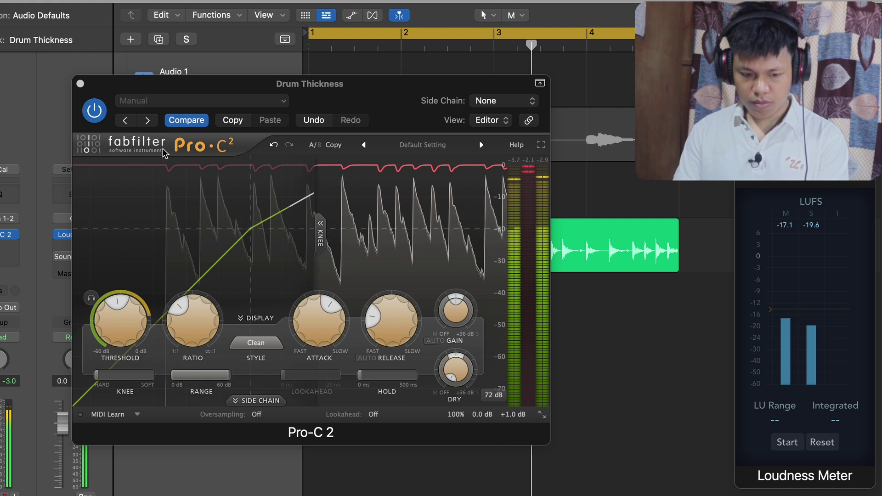
left_click(81, 85)
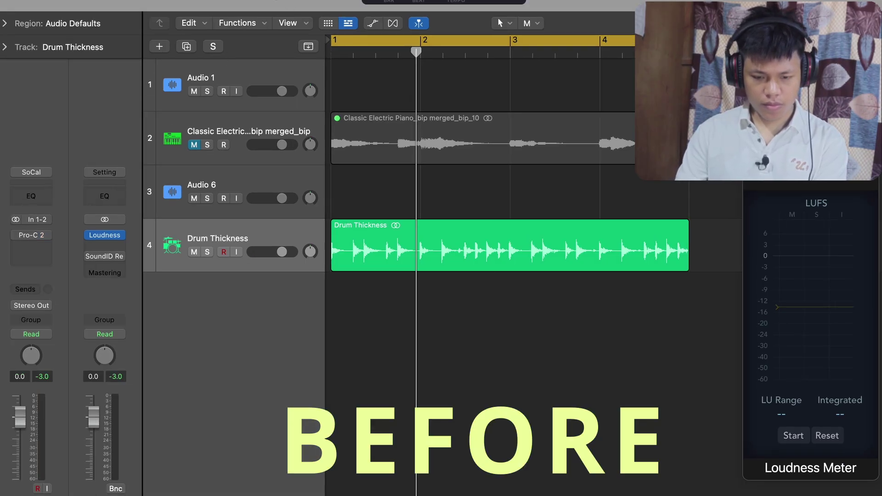
Step: Play the drum loop from the start with Pro-C 2 bypassed, and again from the start with it active
key("Return")
key("space")
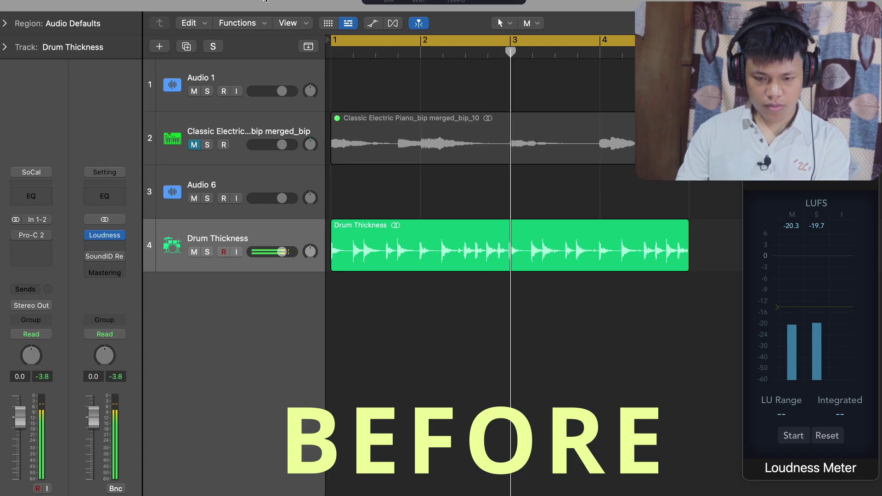
key("space")
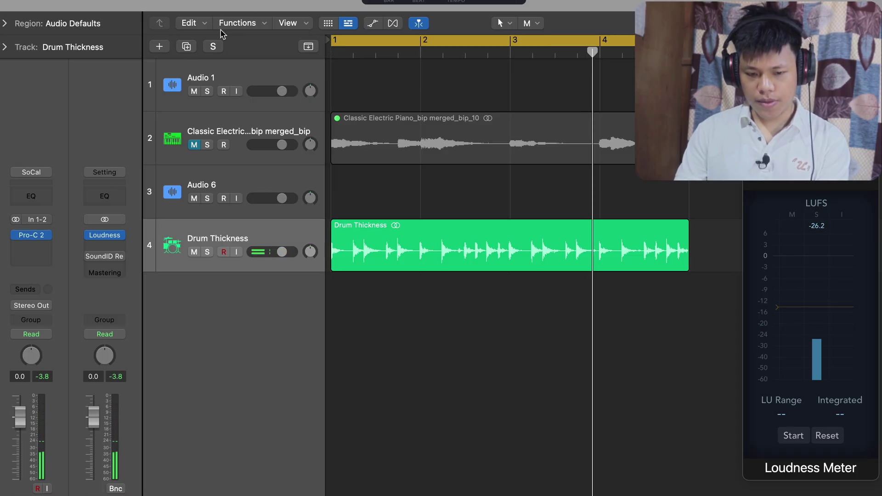
key("Return")
key("space")
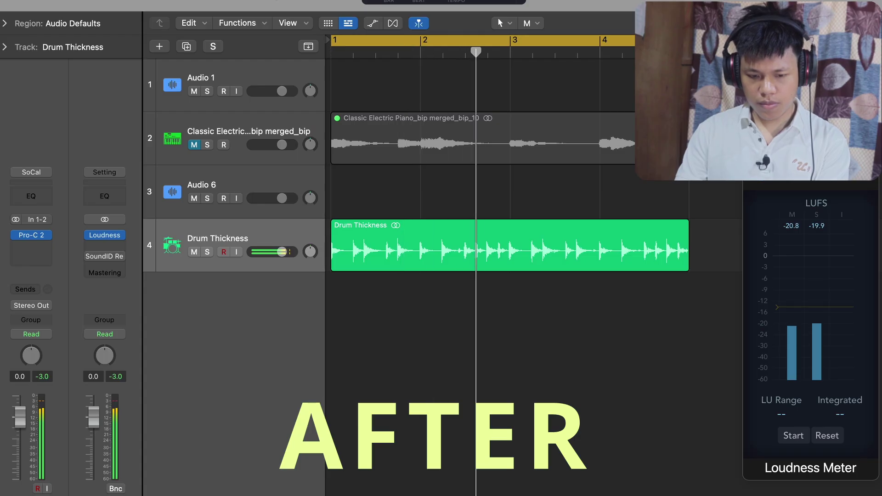
key("space")
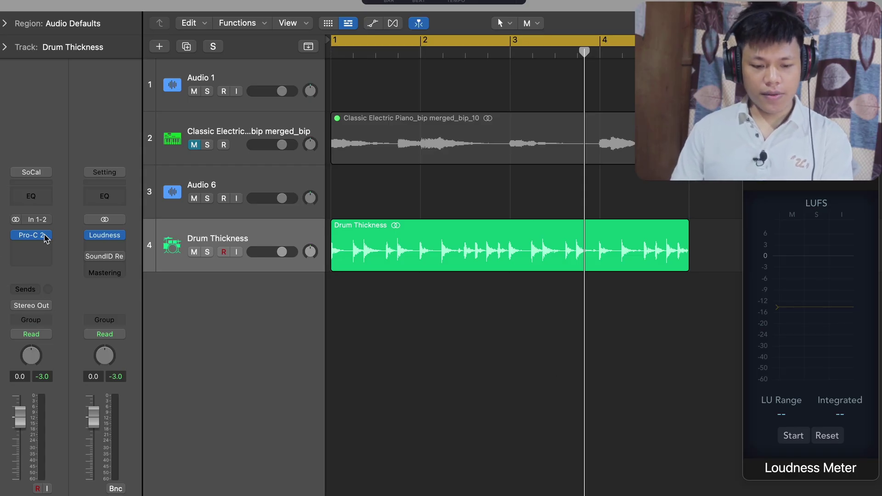
Step: Remove Pro-C 2 from the Drum Thickness track, browse the plug-in list and leave the effect slot empty
left_click(45, 237)
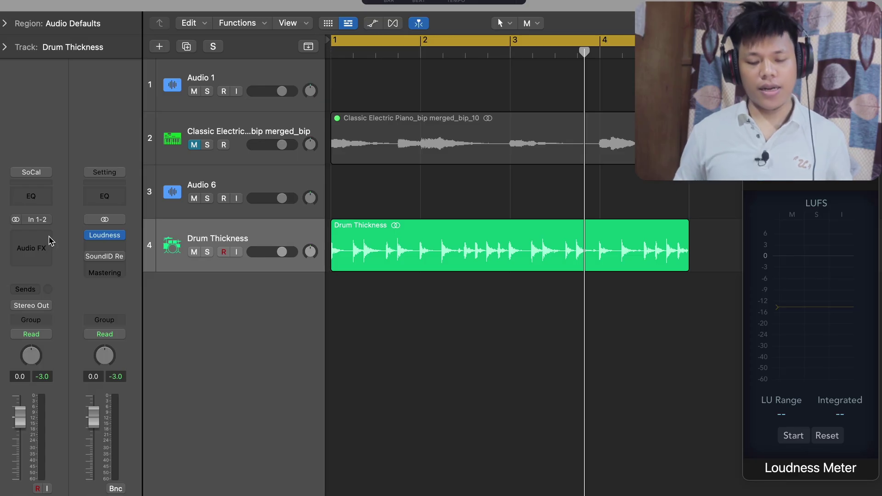
left_click(48, 238)
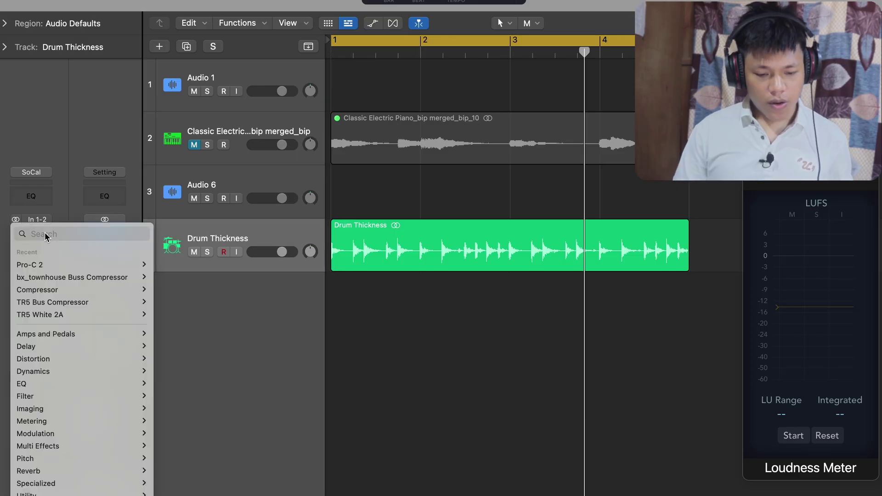
mouse_move(92, 277)
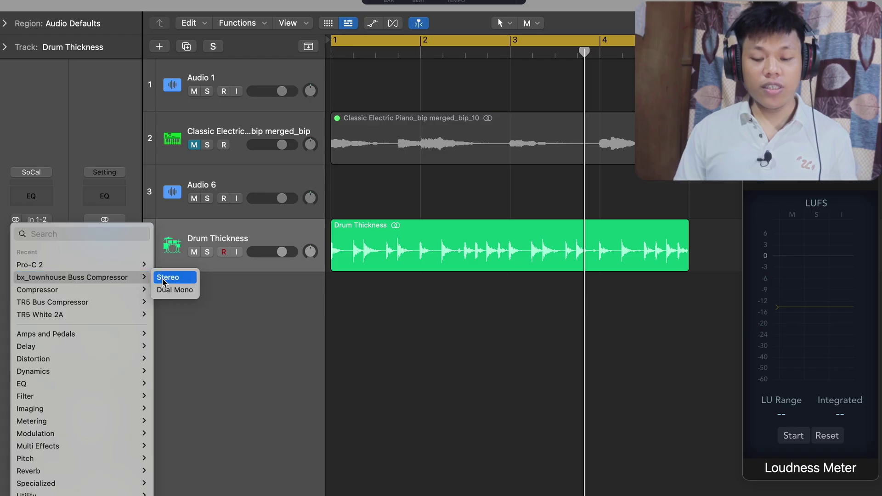
left_click(502, 356)
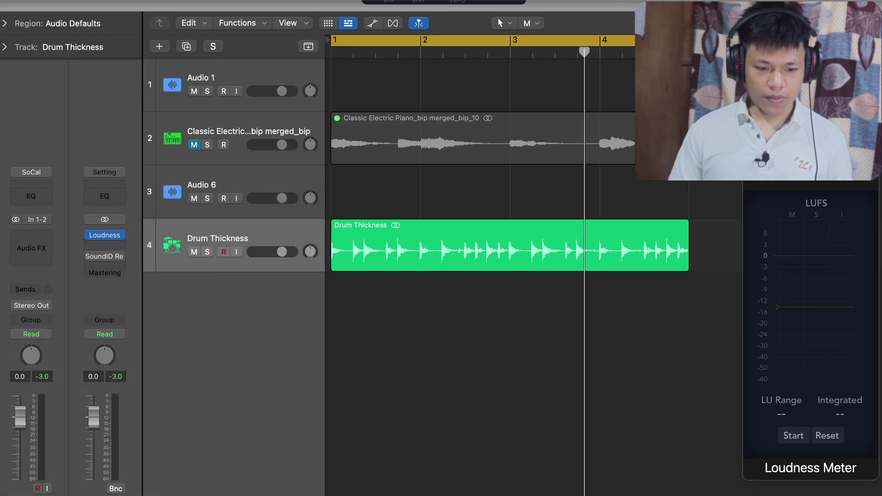
Step: Switch to the image viewer and bring the 4 Main Style Compression chart fully into view
key("ctrl+Left")
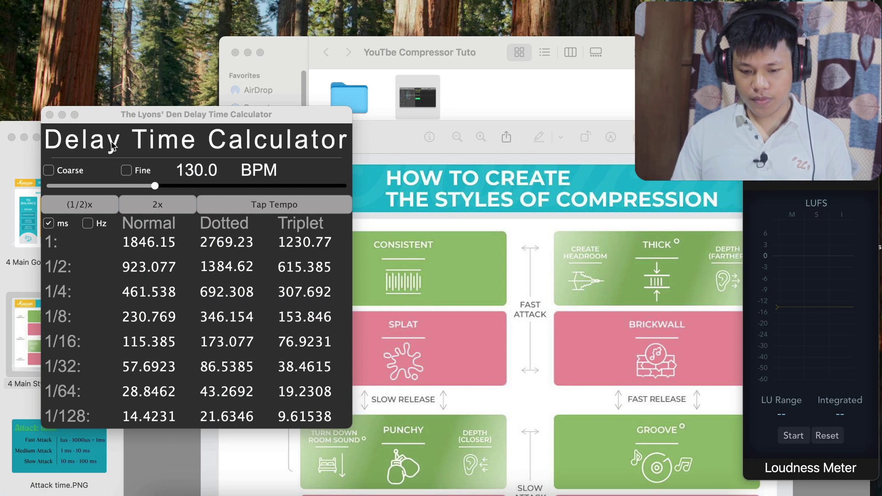
left_click_drag(386, 148, 405, 10)
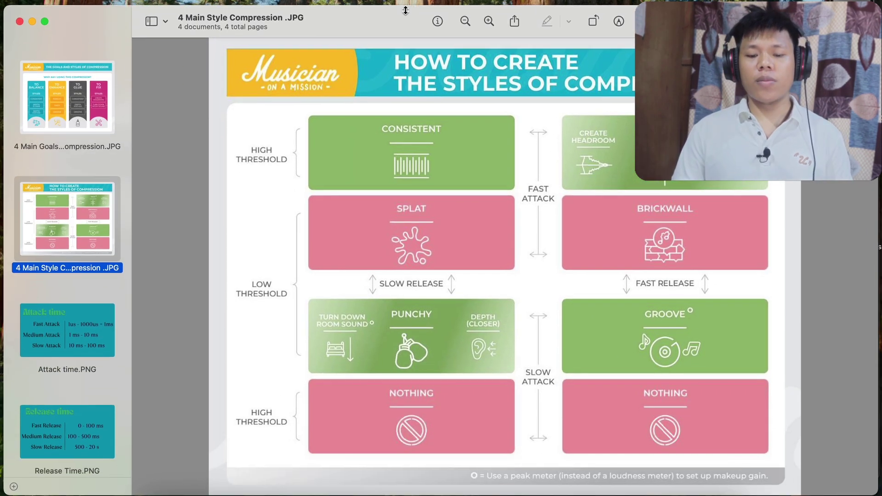